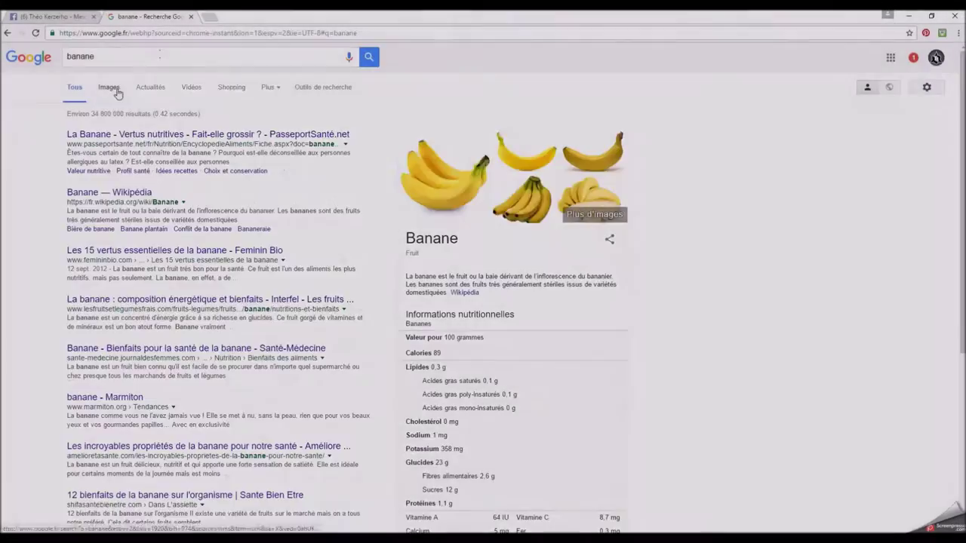
type("banane")
Open a 'banane' image result and save it into a new folder under 3D References
left_click(108, 87)
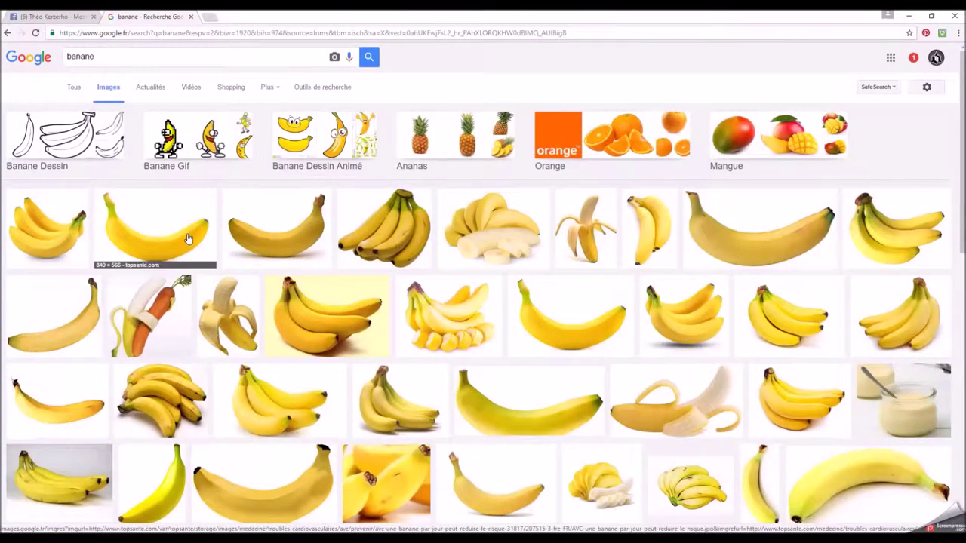
left_click(189, 239)
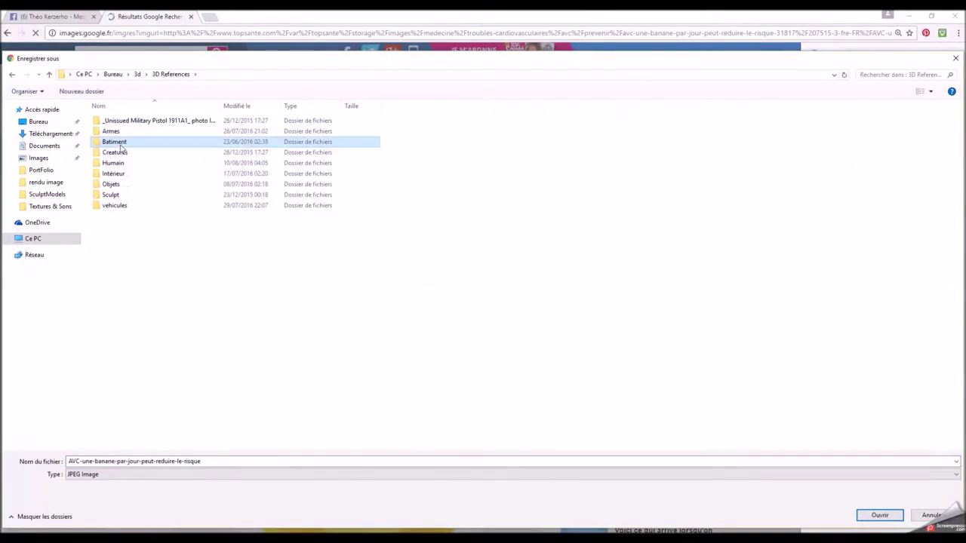
right_click(125, 235)
left_click(278, 307)
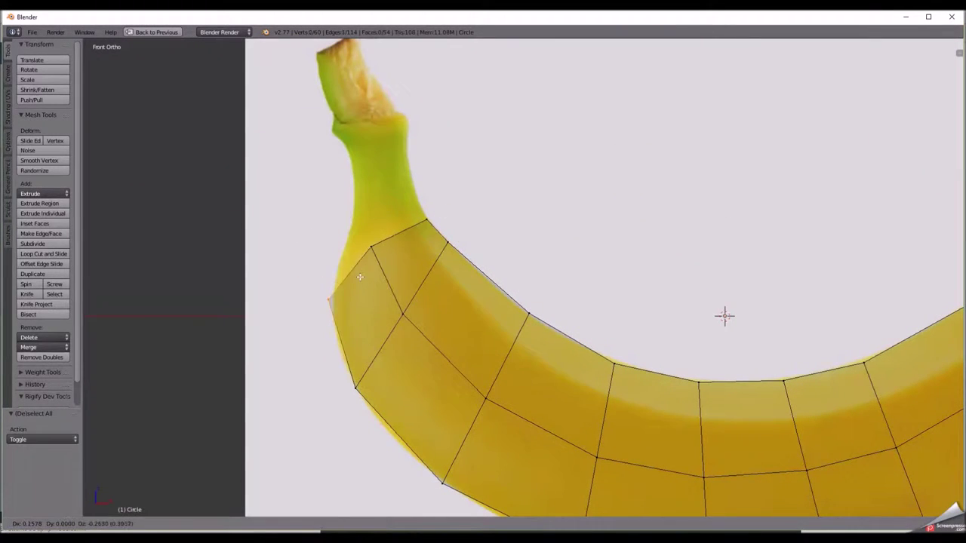
Confirm the stem face's rotation and put the banana mesh into Sculpt Mode
left_click(431, 151)
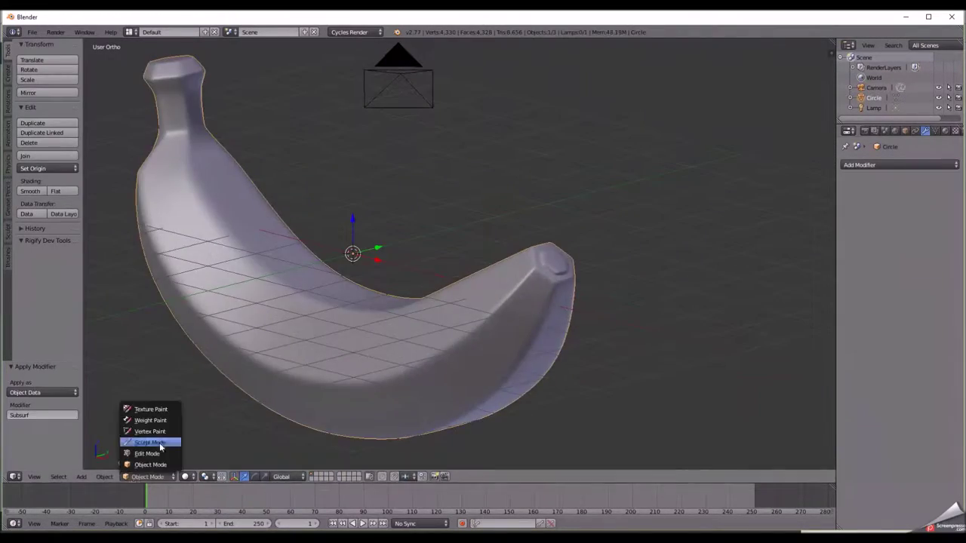
left_click(160, 444)
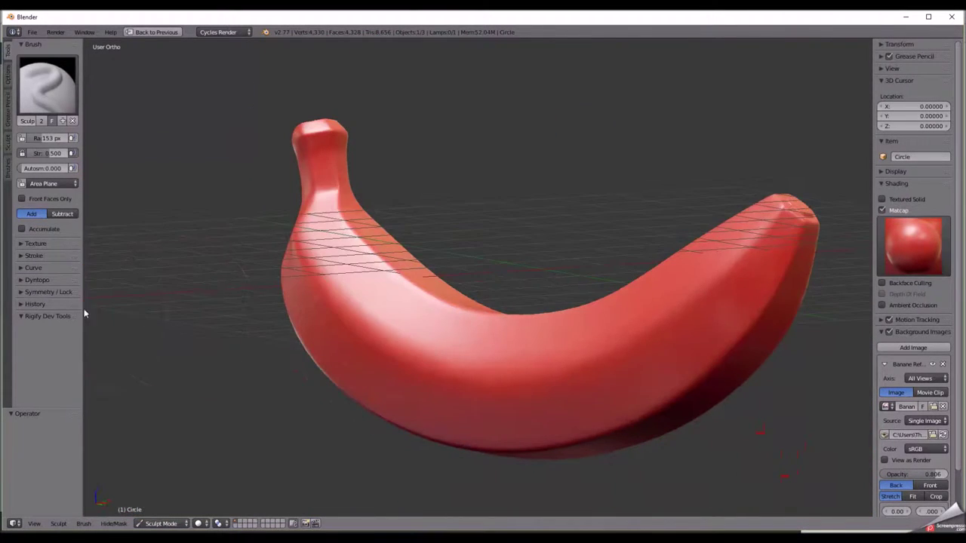
Orbit the banana to check its sculpted curve, then save it as Banane_ArtPlastique.blend
left_click(48, 292)
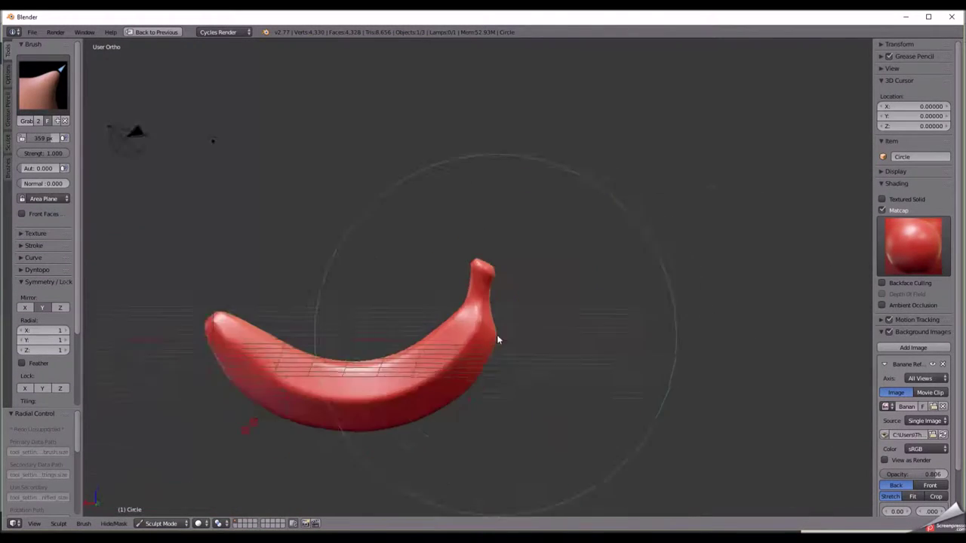
scroll(407, 305, "down", 3)
middle_click_drag(464, 280, 539, 277)
scroll(539, 276, "up", 3)
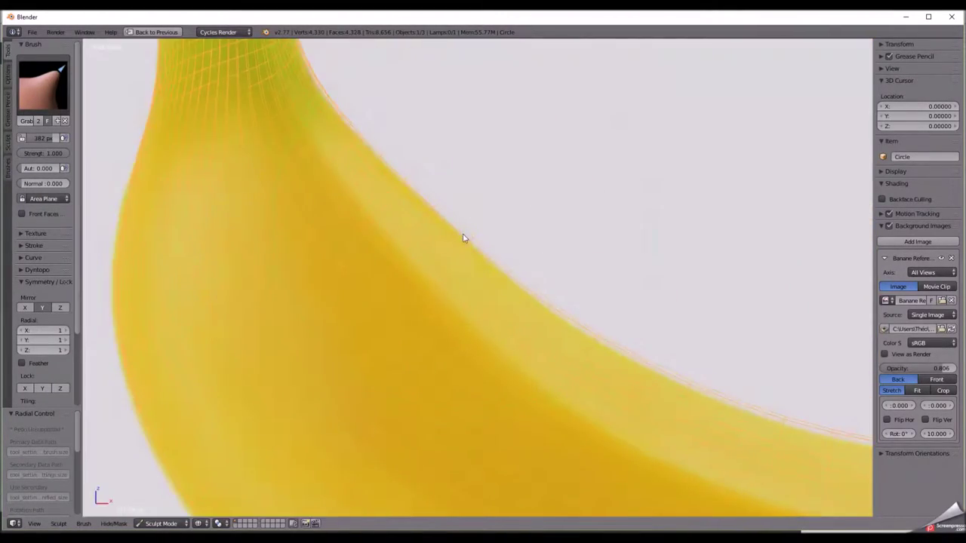
key("ctrl+s")
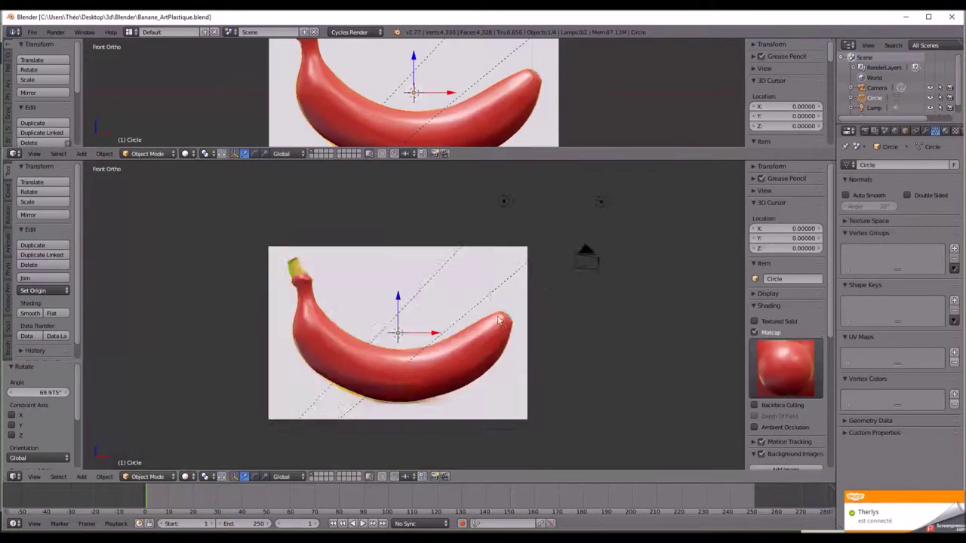
Show the banana reference photo in an image editor above the model
left_click(43, 232)
left_click(85, 154)
left_click(106, 166)
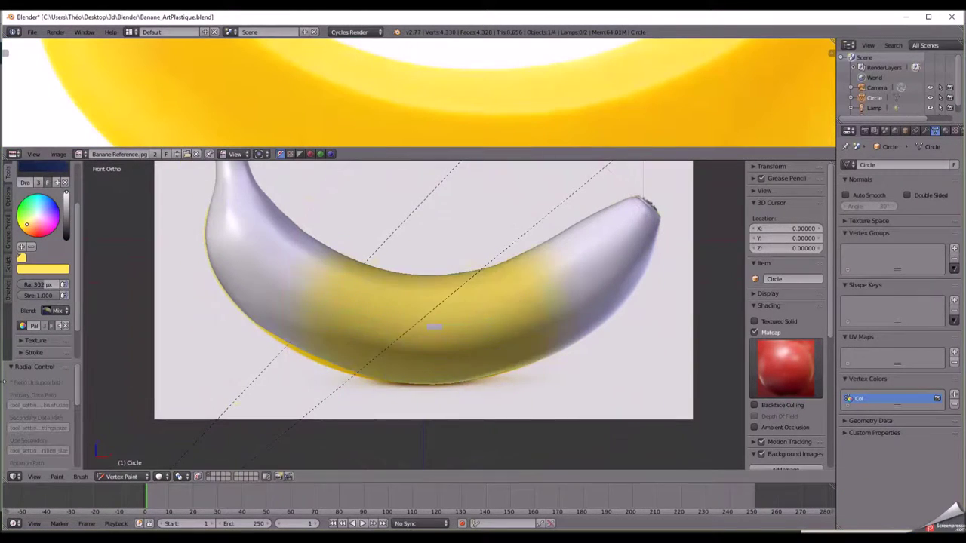
Paint the banana's yellow body, green stem end and dark tip from several angles
mouse_move(282, 321)
middle_mouse_down()
mouse_move(612, 289)
mouse_move(446, 376)
mouse_move(595, 315)
mouse_move(485, 249)
middle_mouse_up()
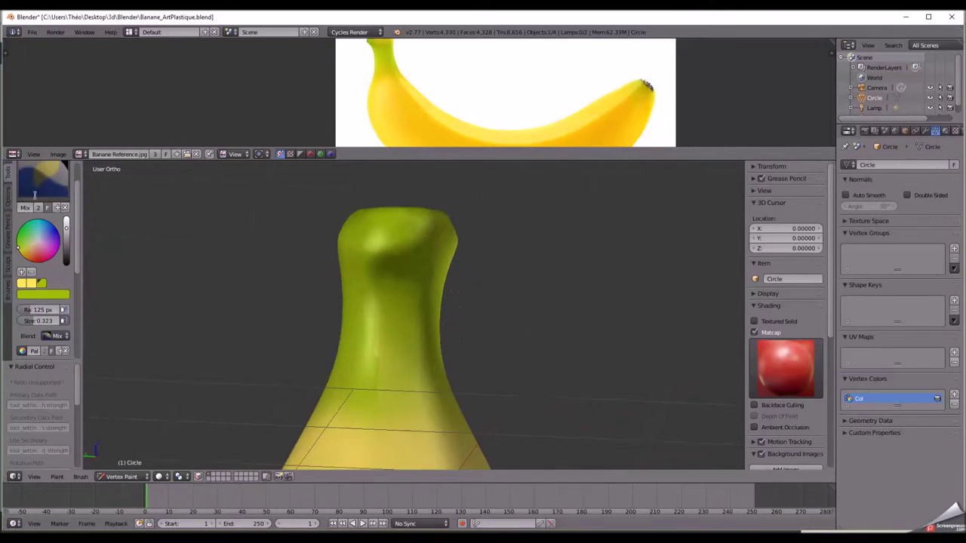
mouse_move(407, 284)
middle_mouse_down()
mouse_move(337, 393)
mouse_move(489, 356)
middle_mouse_up()
key("KP_1")
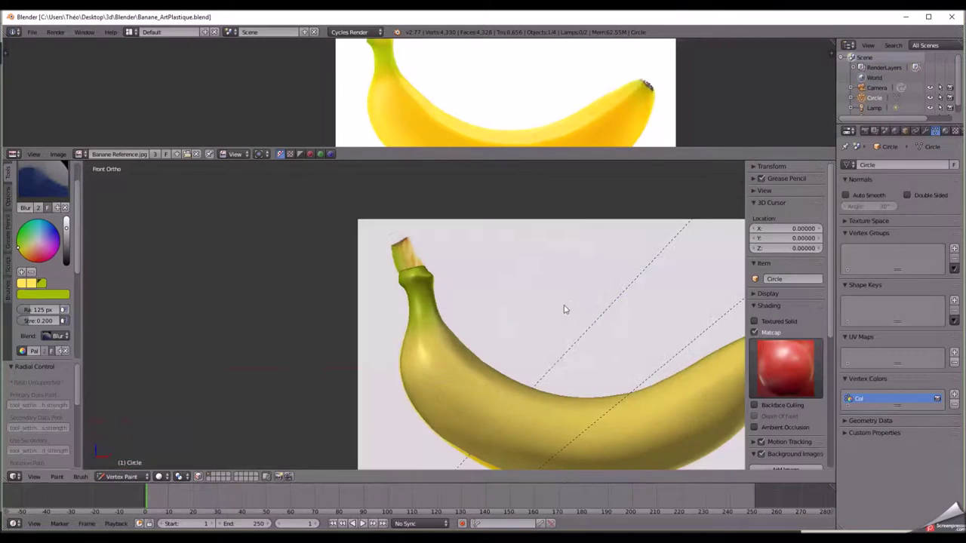
scroll(565, 309, "up", 3)
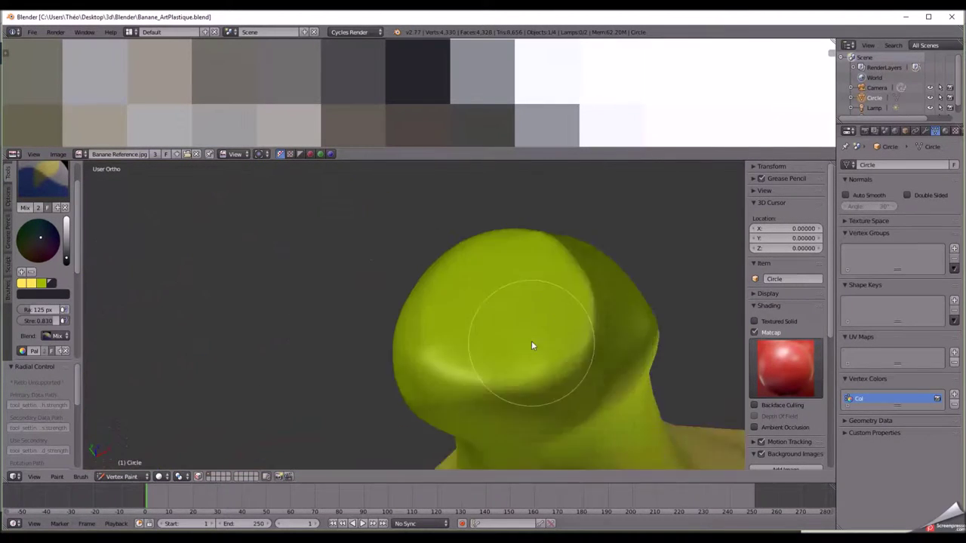
key("shift+f")
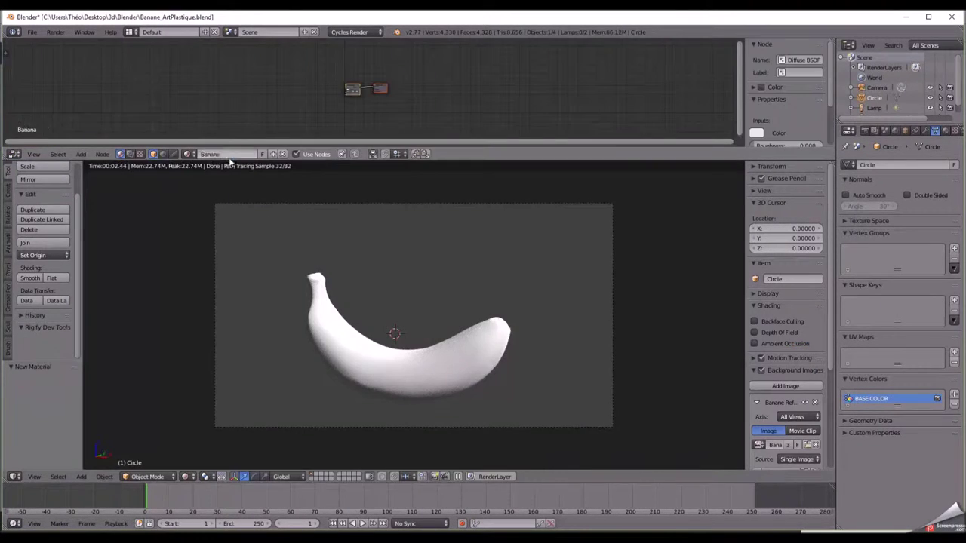
Build the banana's shader nodes, hide the reference photo and set world strength to 0.5
key("ctrl+Up")
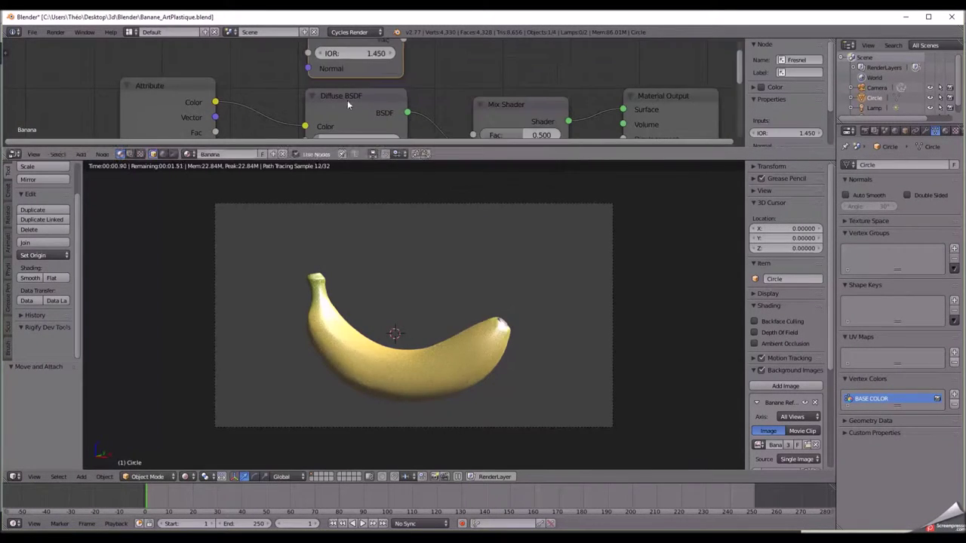
key("ctrl+s")
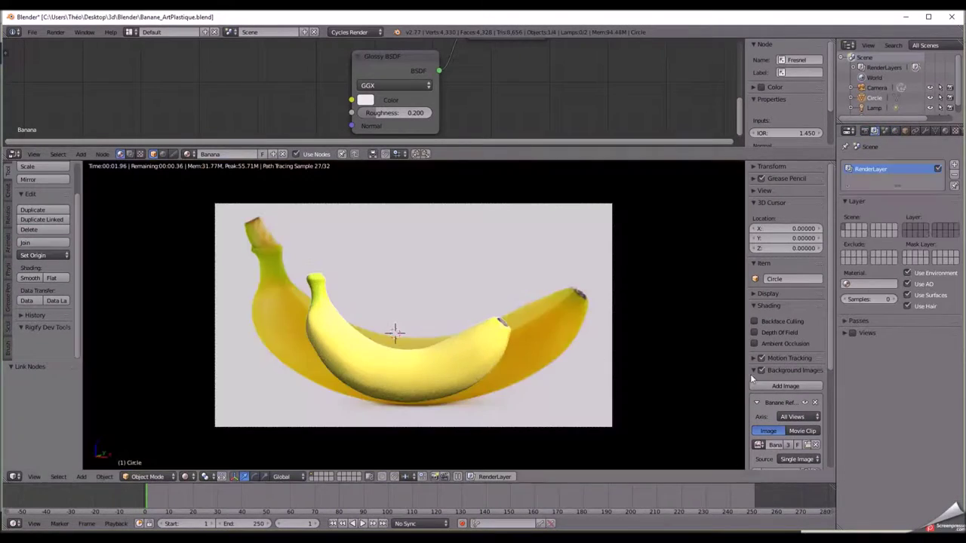
left_click(762, 370)
key("ctrl+s")
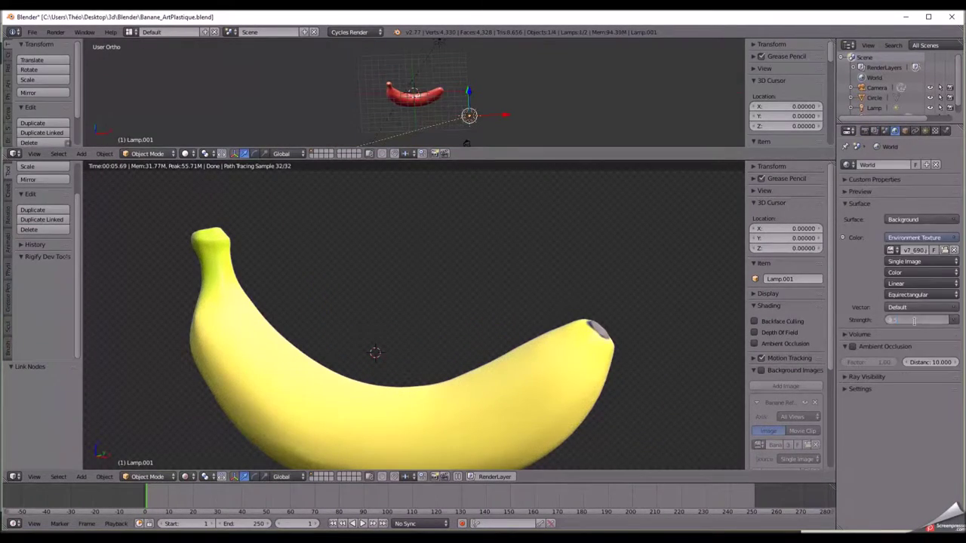
key("Return")
key("ctrl+s")
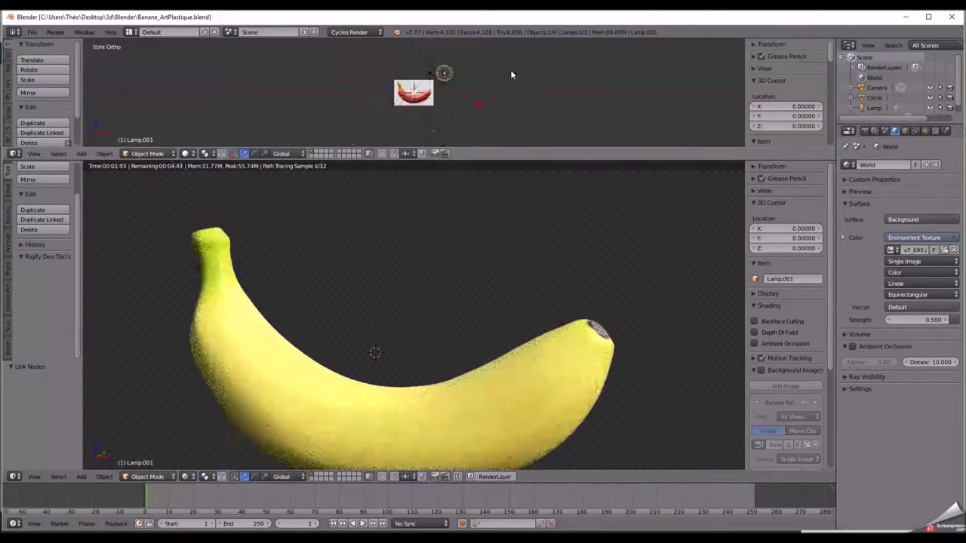
Rotate the second lamp and set a lamp to strength 7.1 with a light blue colour
key("KP_3")
key("r")
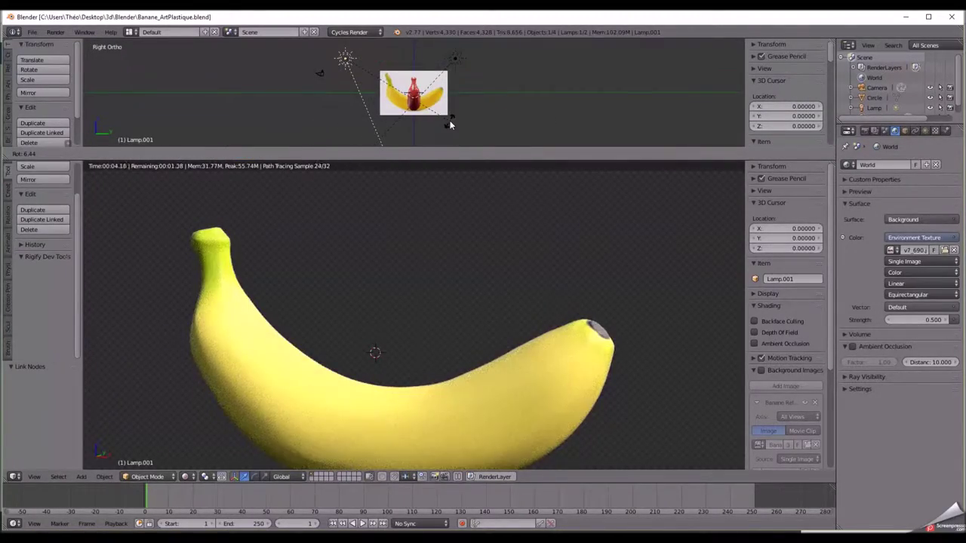
right_click(455, 58)
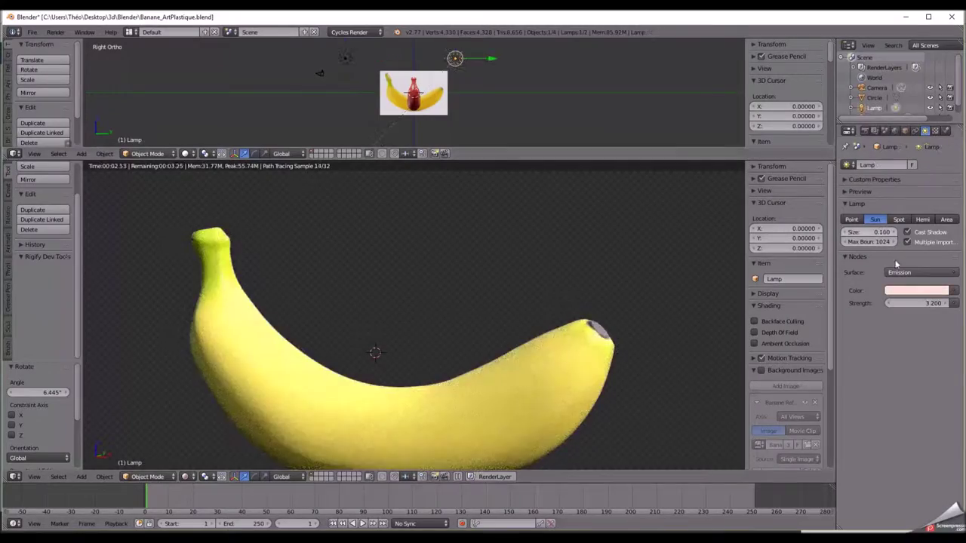
left_click_drag(921, 303, 898, 302)
left_click(917, 291)
left_click(883, 185)
left_click(896, 132)
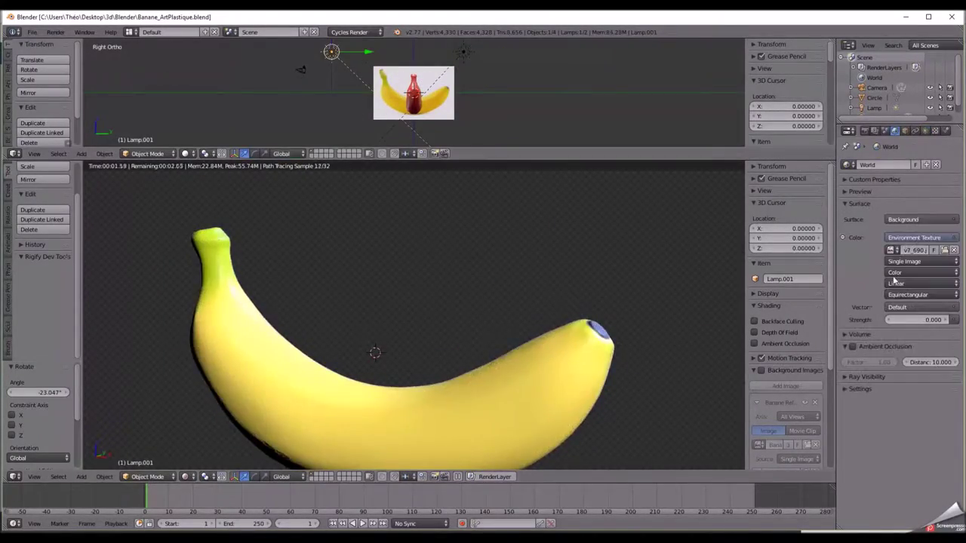
left_click(462, 111)
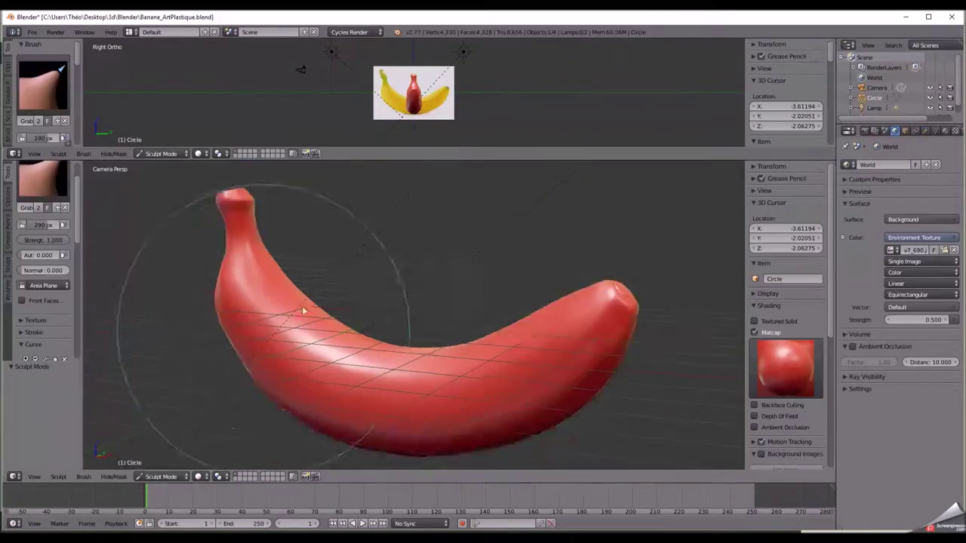
key("KP_1")
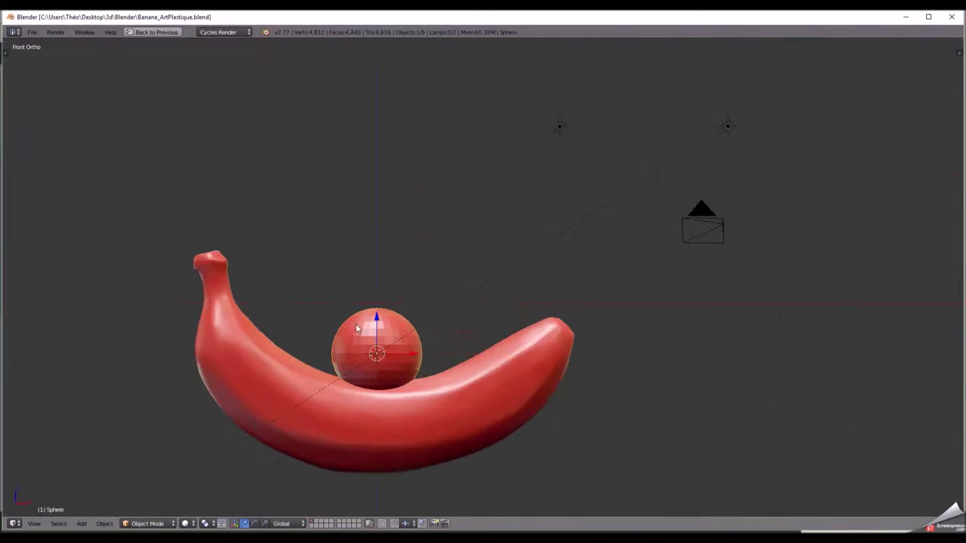
Assign the white EYE and black PUPILLE materials to the sphere's eye faces
left_click(367, 410)
key("KP_Divide")
key("Tab")
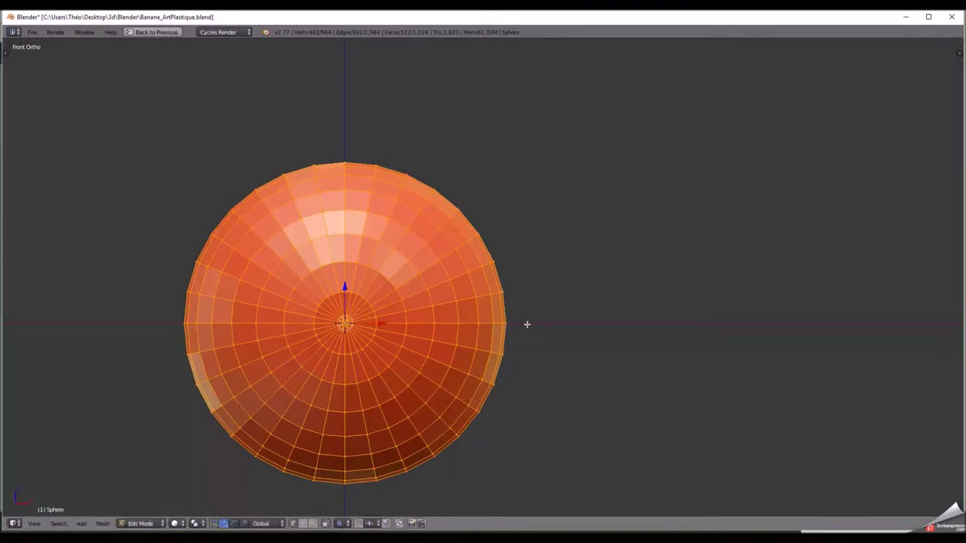
key("a")
key("ctrl+Up")
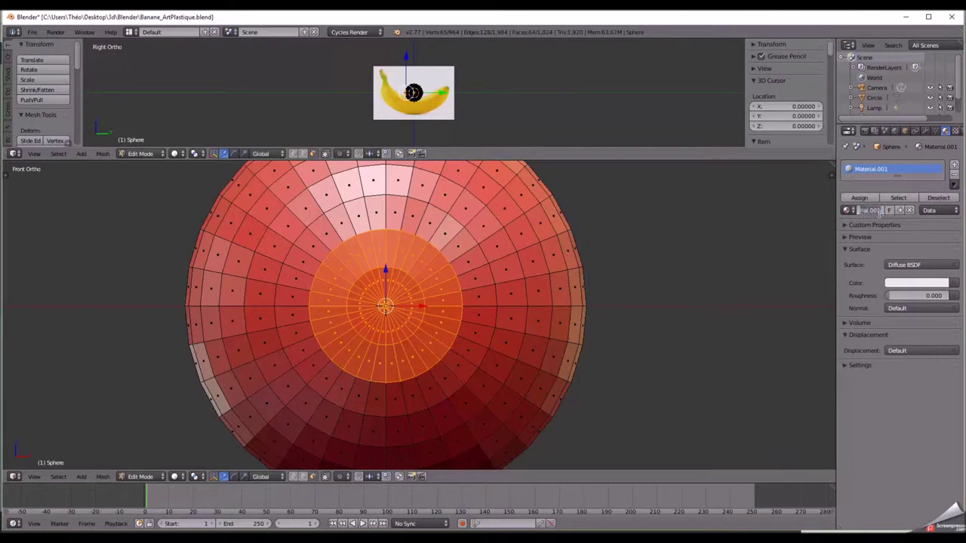
left_click(879, 214)
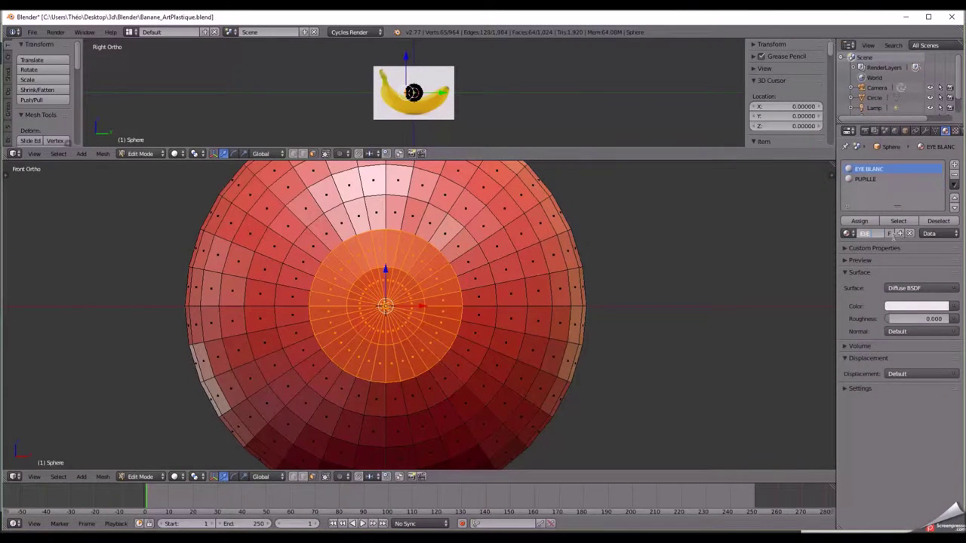
left_click(938, 221)
left_click(865, 179)
key("a")
middle_click_drag(528, 317, 612, 315)
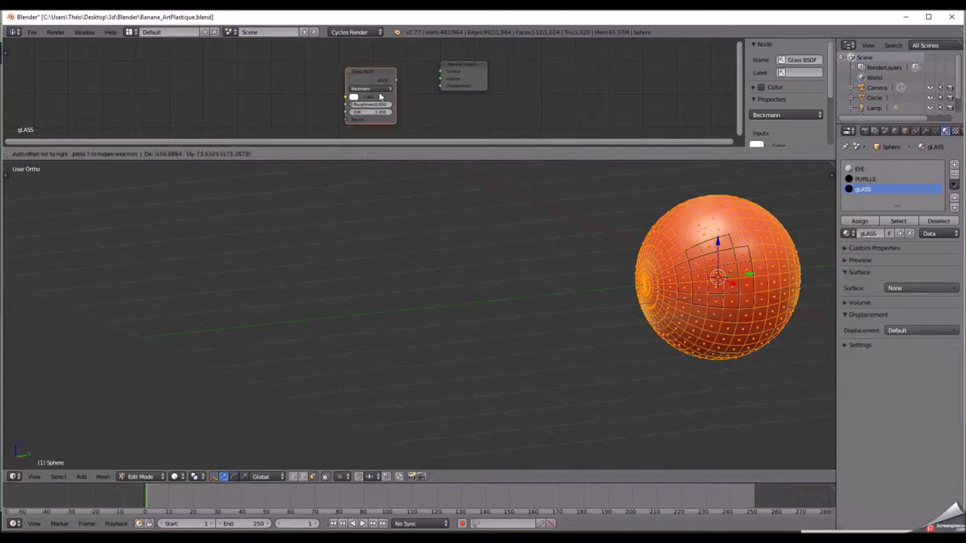
Preview the rendered banana through the scene camera and save over the file
key("Tab")
key("shift+z")
key("ctrl+s")
key("KP_0")
key("ctrl+s")
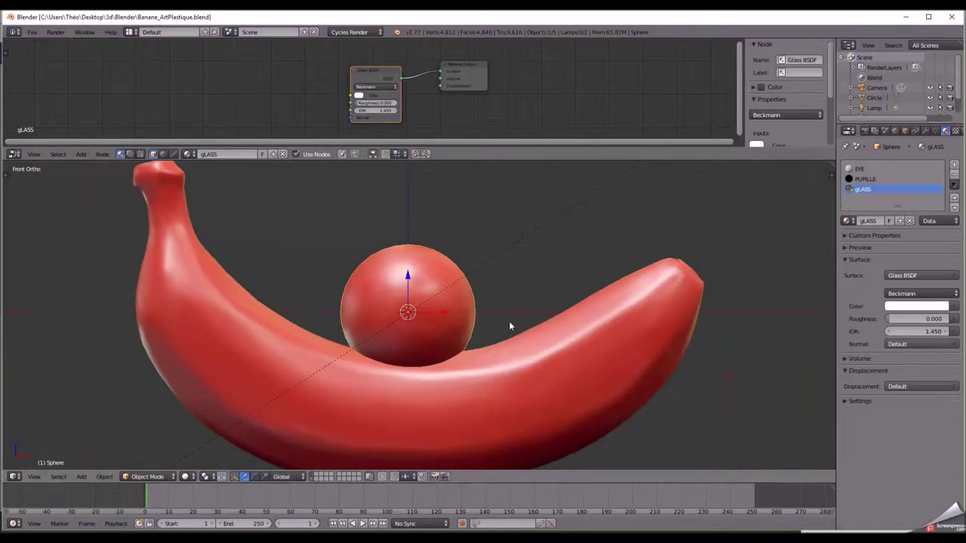
left_click(451, 368)
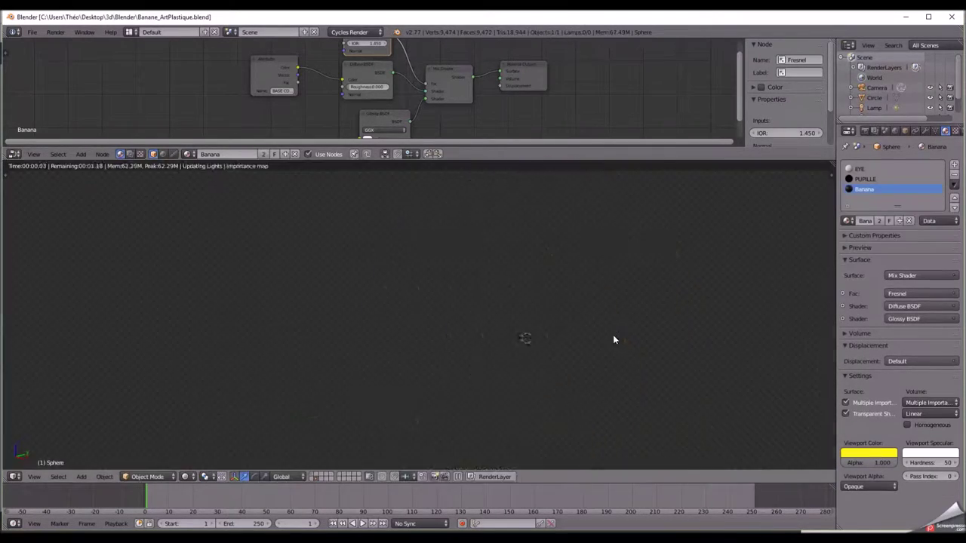
Switch the banana into Vertex Paint mode and view it whole
left_click(141, 476)
left_click(151, 428)
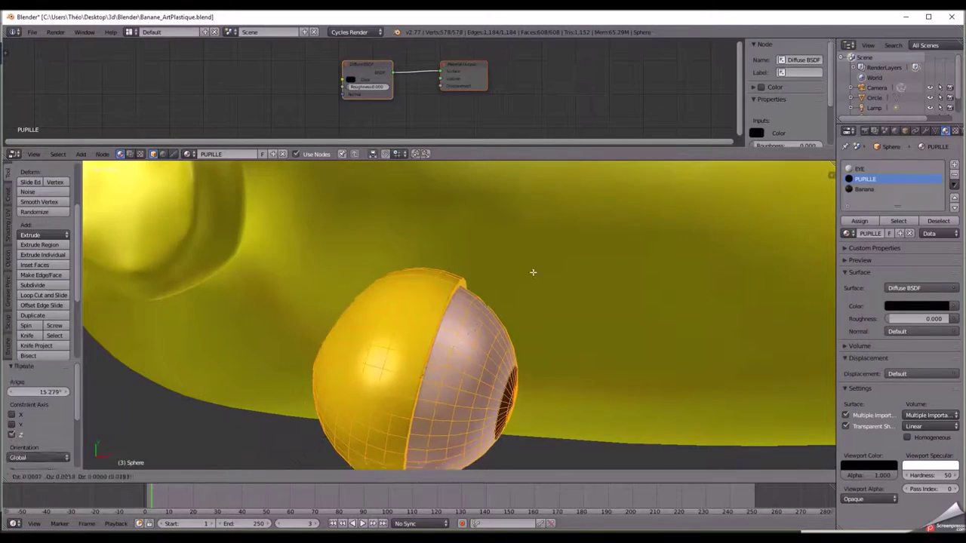
left_click(928, 165)
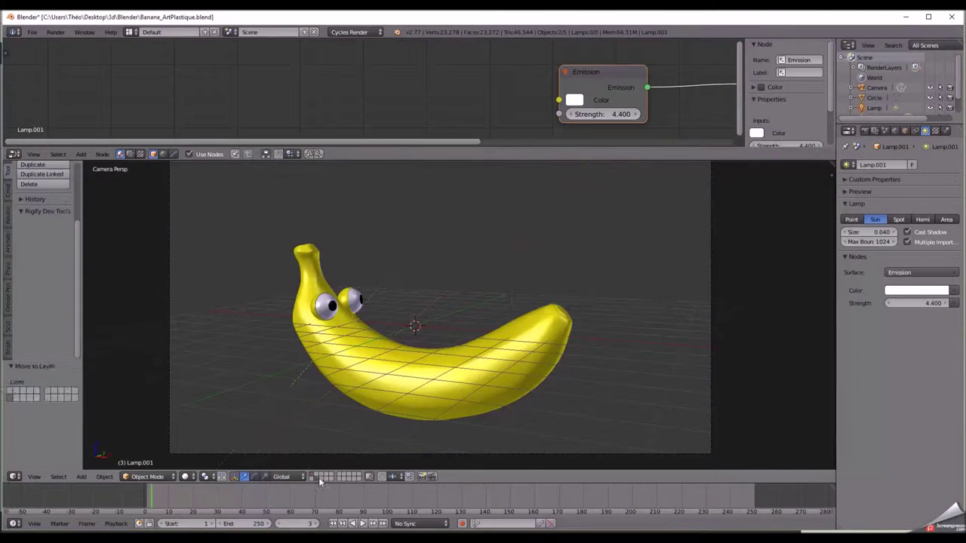
Set the world lighting strength to 2.5 in the rendered preview
key("shift+z")
type("2.5")
key("Return")
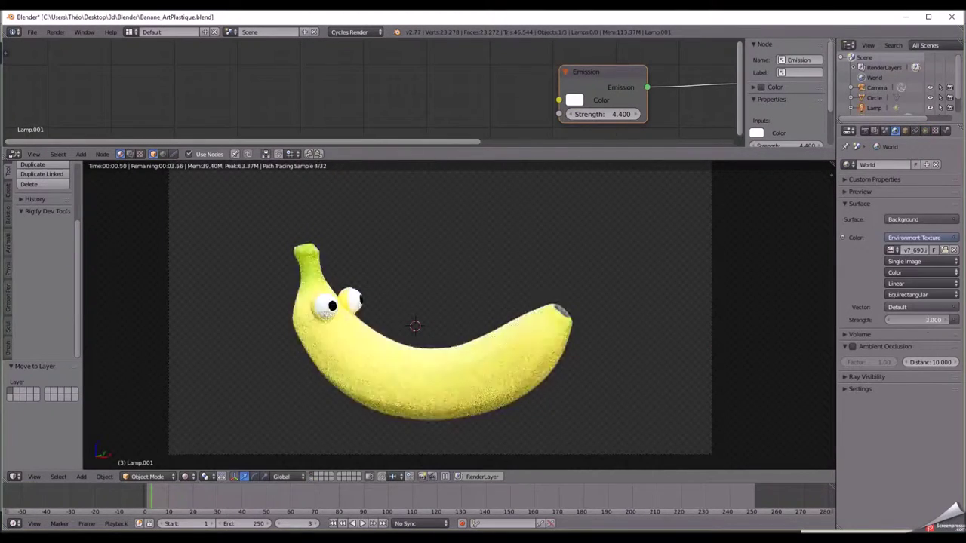
Wire the spot texture through the Mix node into the Diffuse colour and lower its Scale
right_click(578, 340)
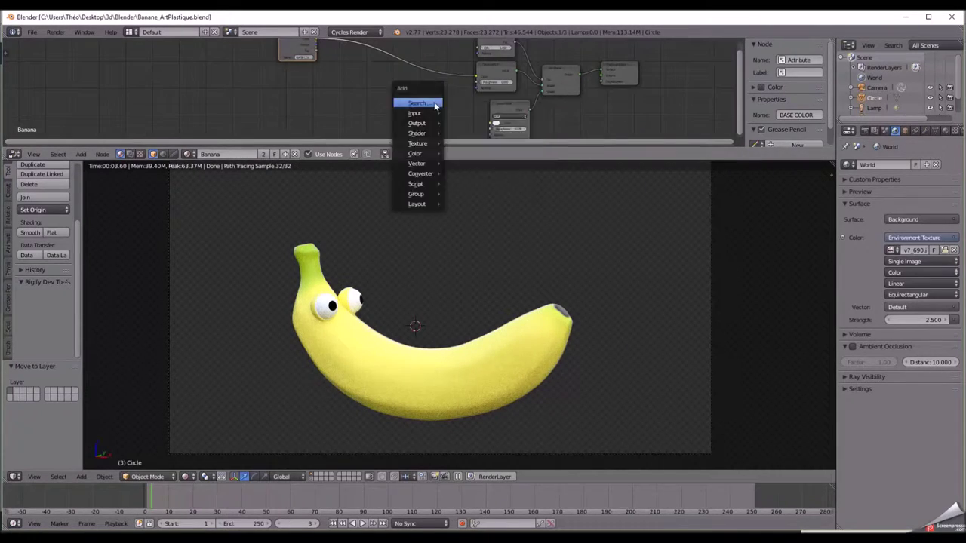
key("ctrl+space")
left_click_drag(473, 228, 618, 252)
key("ctrl+space")
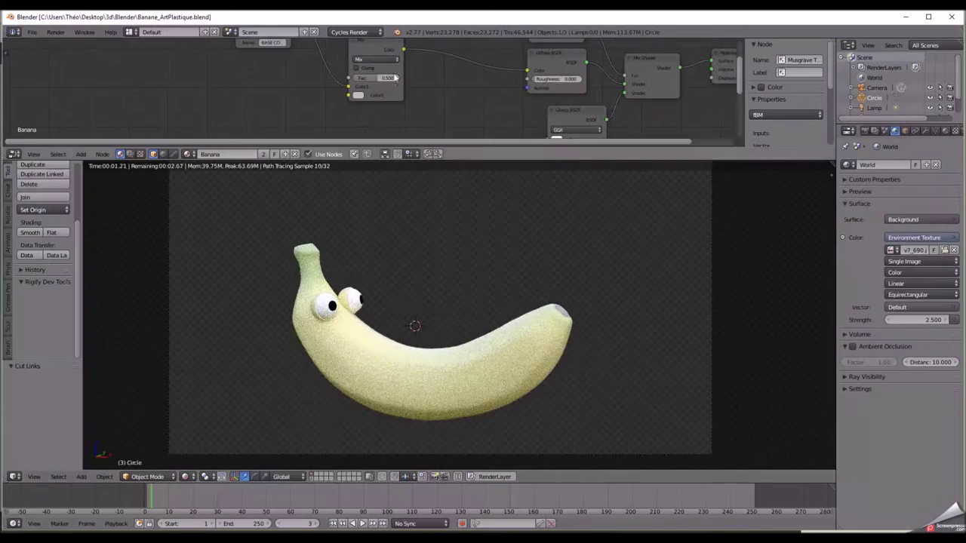
mouse_move(393, 117)
left_mouse_down()
mouse_move(419, 64)
mouse_move(451, 115)
mouse_move(483, 106)
left_mouse_up()
scroll(453, 83, "up", 2)
scroll(488, 81, "up", 1)
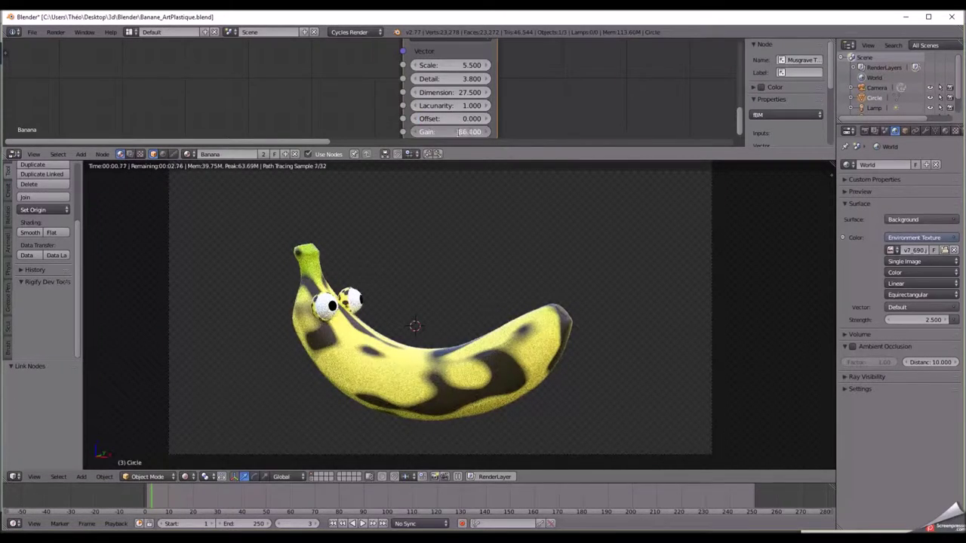
scroll(428, 104, "down", 2)
left_click_drag(506, 98, 475, 98)
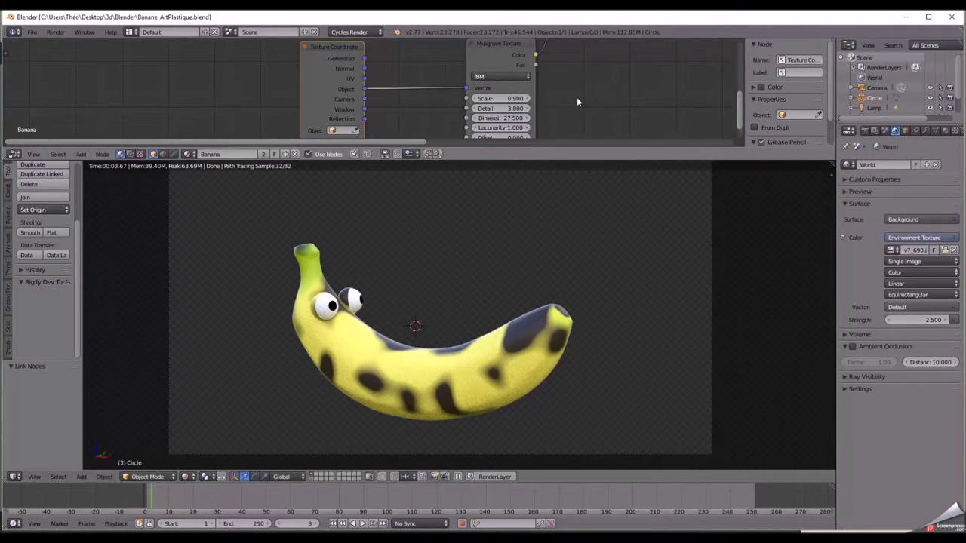
scroll(453, 94, "down", 2)
Insert a new Mix node after the Texture Coordinate node and check through the camera
left_click(337, 88)
left_click(343, 76)
key("space")
type("mix")
key("Return")
left_click(327, 86)
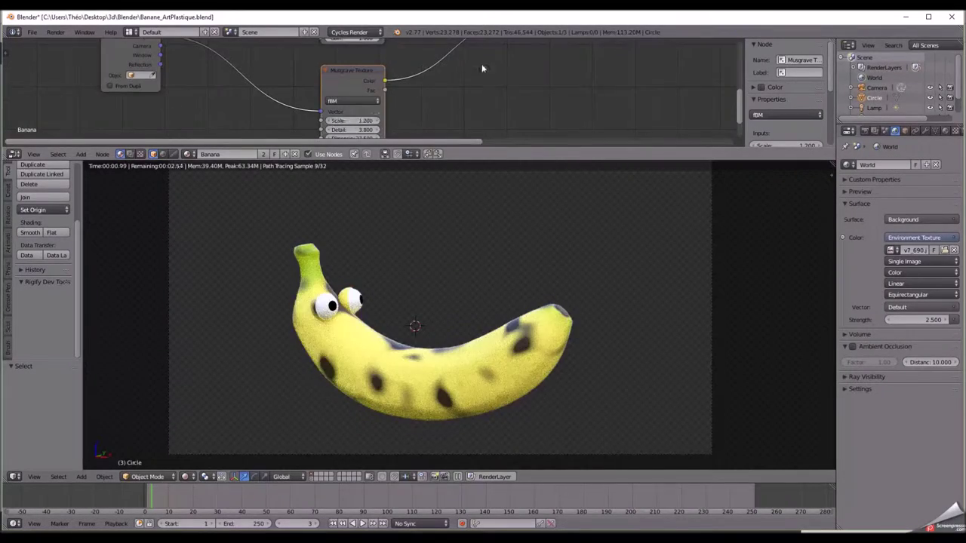
scroll(483, 65, "down", 2)
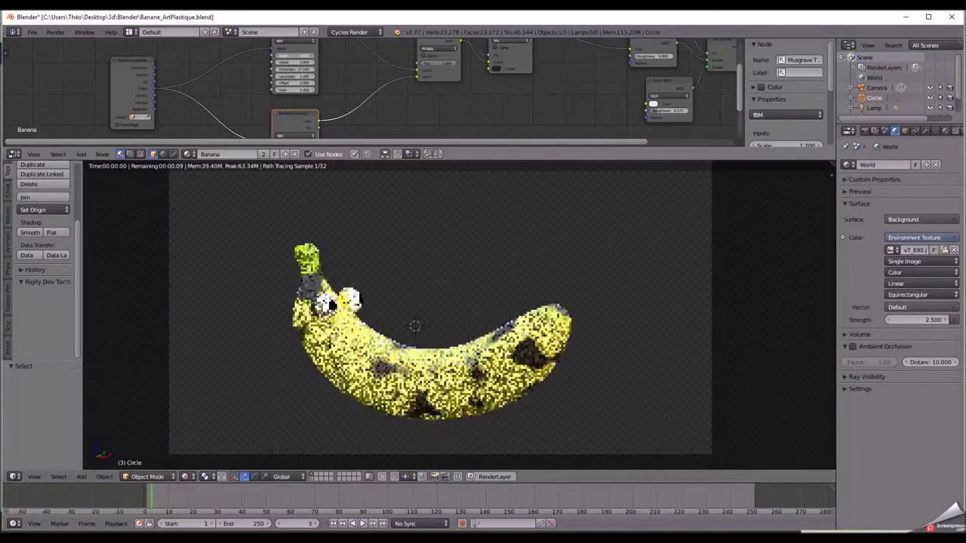
middle_click_drag(299, 66, 318, 20)
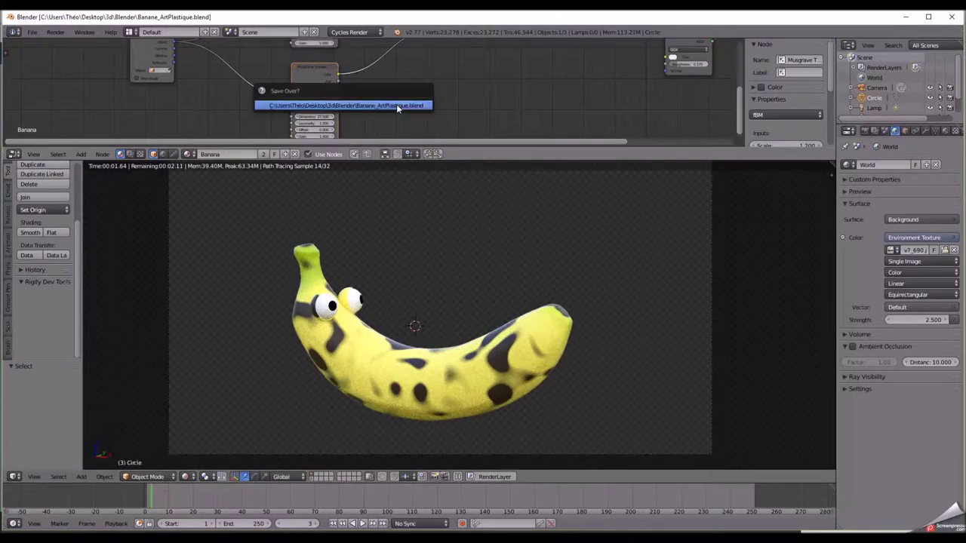
key("KP_0")
scroll(523, 273, "up", 3)
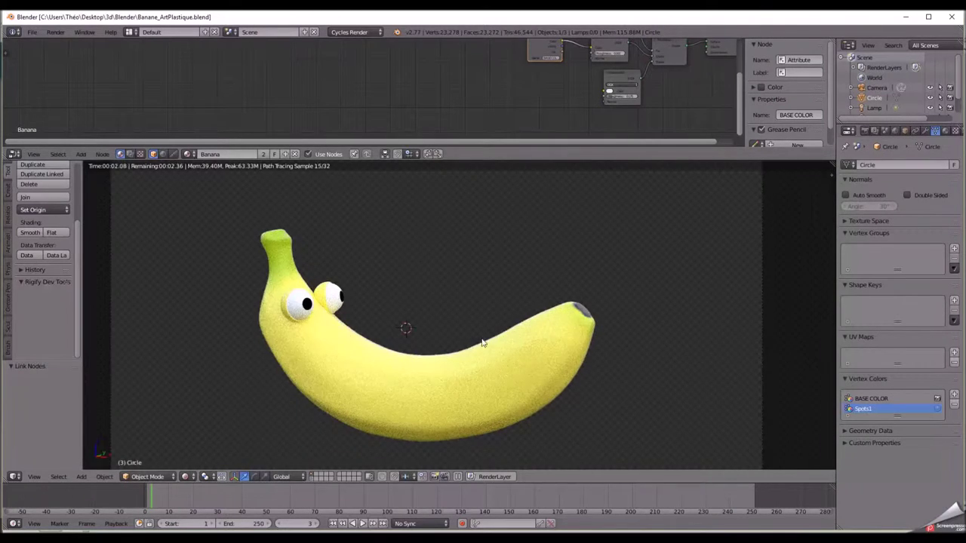
Select the duplicated banana and name its material Banana2
key("shift+z")
key("z")
key("a")
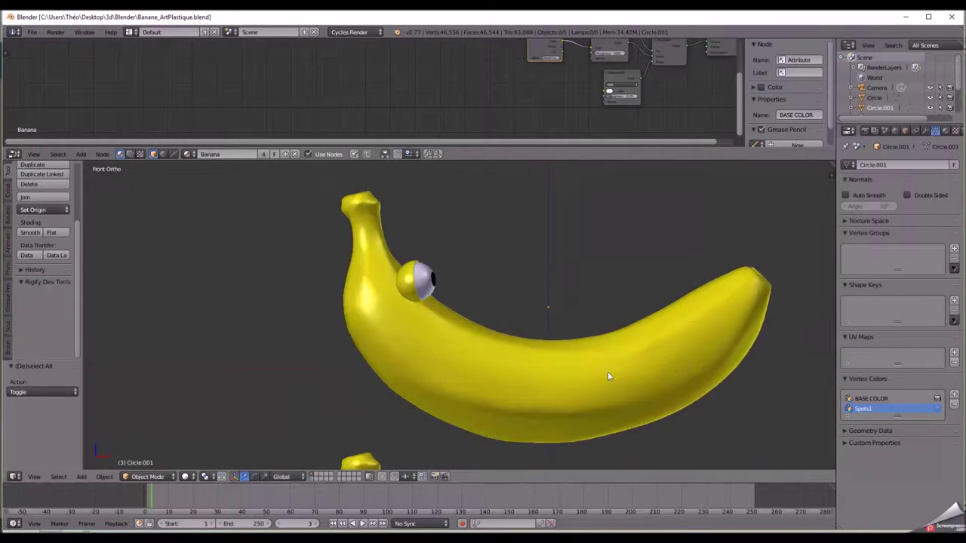
type("Banana2")
key("Return")
Vertex-paint the copy, filling it white and switching the paint colour to black
left_click(147, 476)
left_click(144, 423)
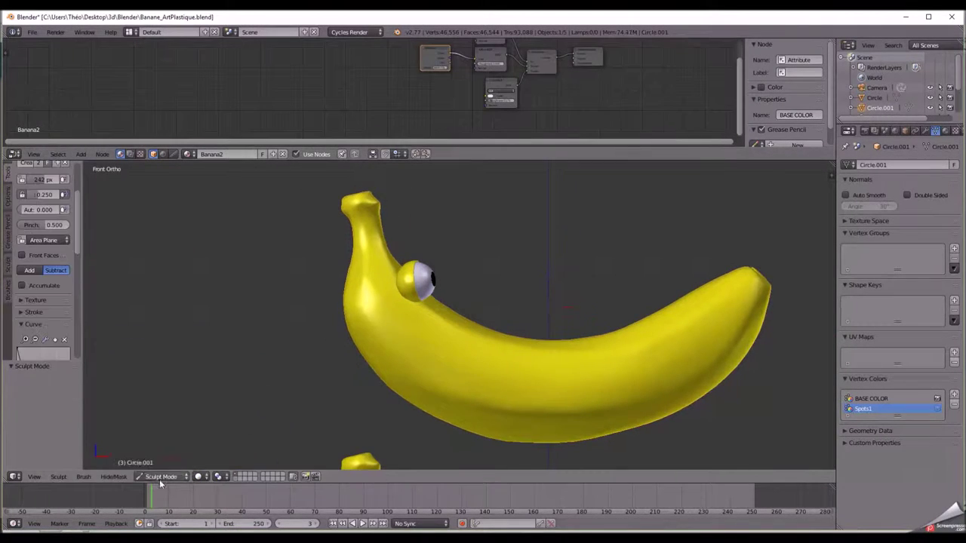
left_click(78, 444)
left_click(31, 226)
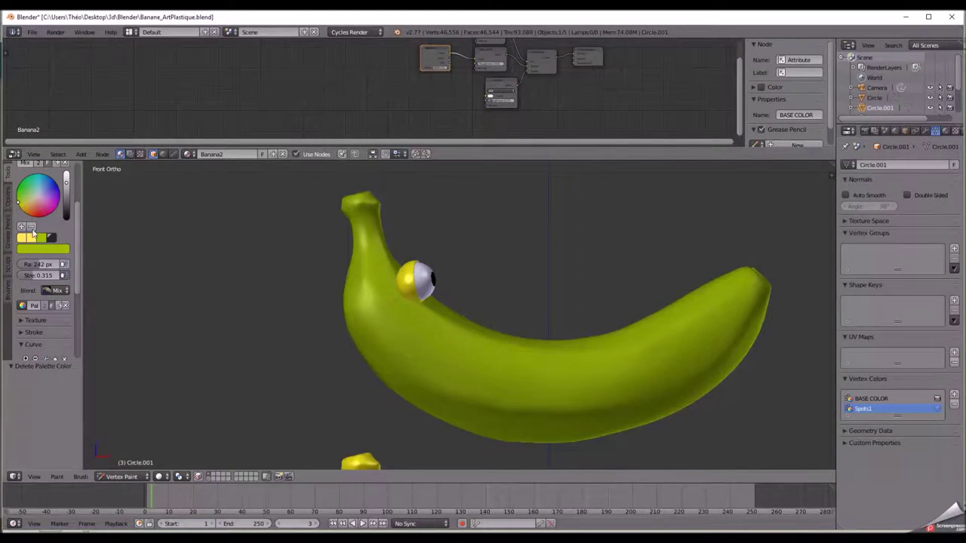
key("shift+k")
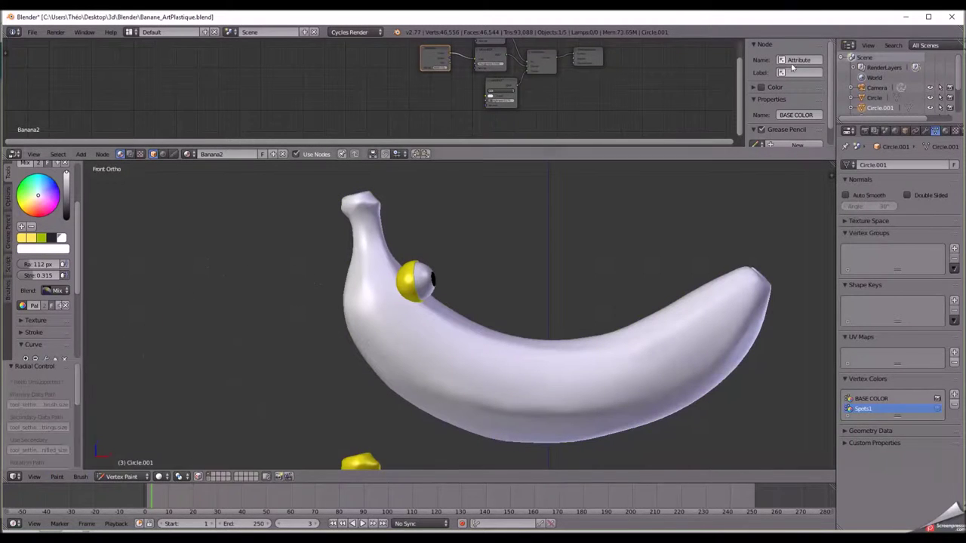
key("f")
key("Home")
scroll(498, 308, "up", 3)
scroll(302, 264, "up", 3)
key("s")
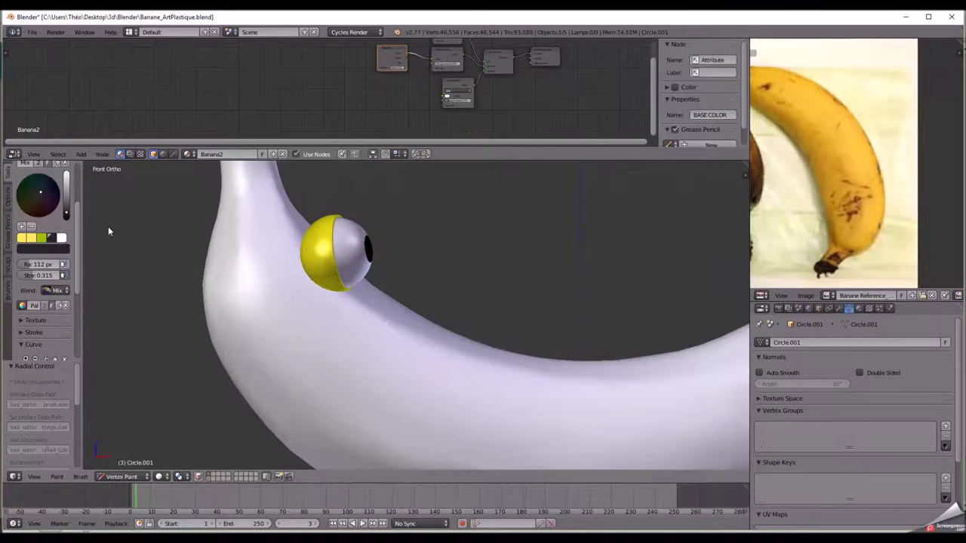
scroll(381, 304, "up", 2)
scroll(294, 309, "down", 3)
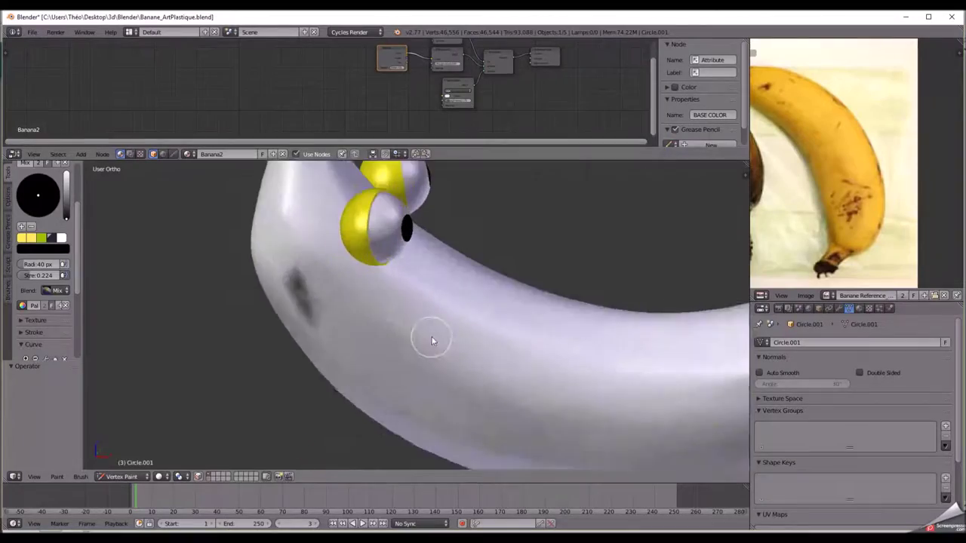
middle_click_drag(431, 331, 393, 287)
Select the original banana and enter its mesh edit mode
key("Tab")
key("a")
key("Tab")
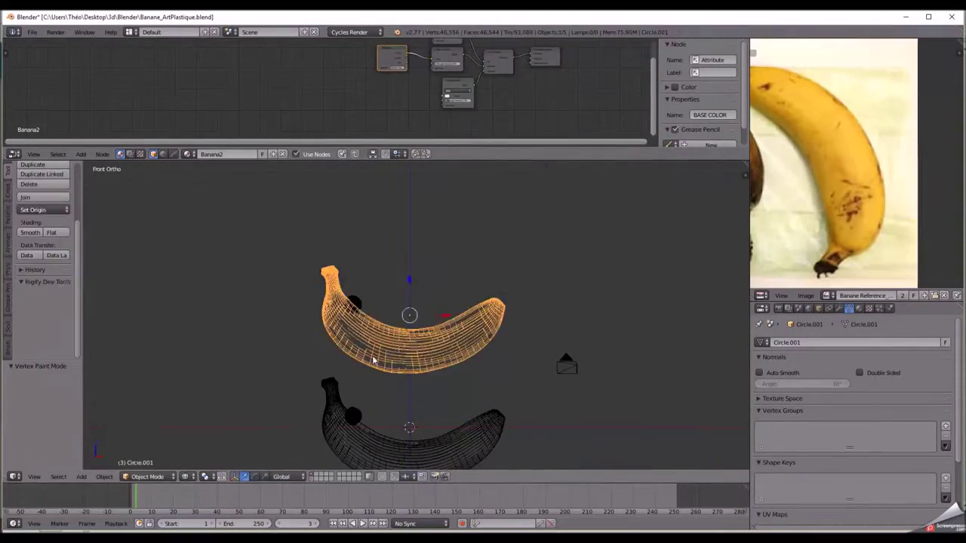
right_click(501, 319)
key("Tab")
scroll(500, 319, "up", 3)
Unwrap the original banana and scale its UV layout over the reference photo
key("u")
left_click(578, 296)
key("ctrl+Up")
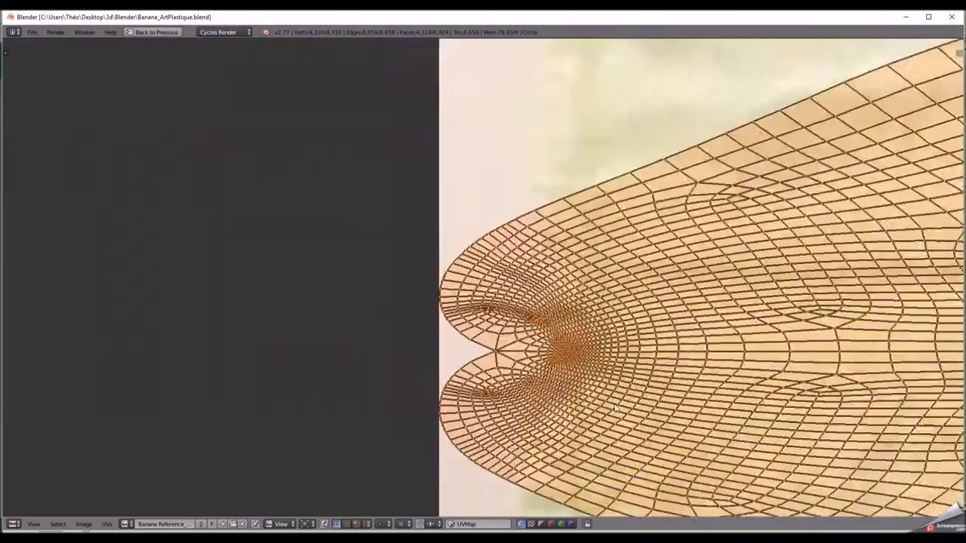
scroll(528, 302, "down", 5)
key("s")
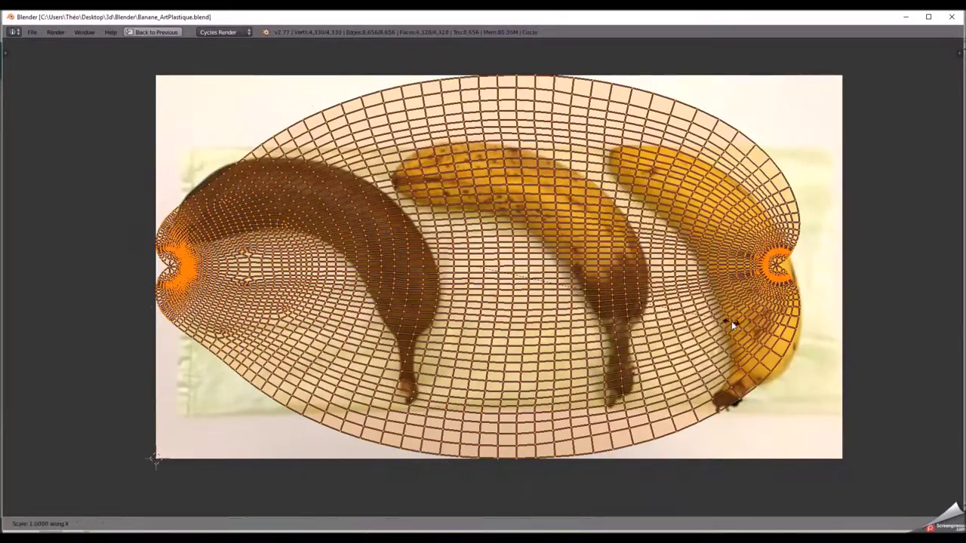
key("Return")
key("ctrl+Up")
key("z")
scroll(246, 388, "down", 2)
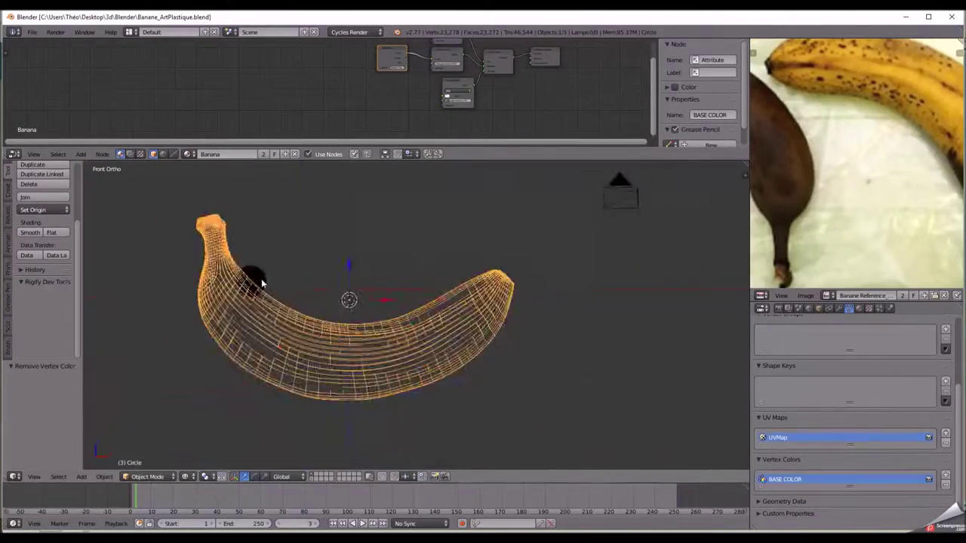
Add a new black Spots1 paint slot to the banana in Texture Paint mode
key("a")
key("a")
key("ctrl+Tab")
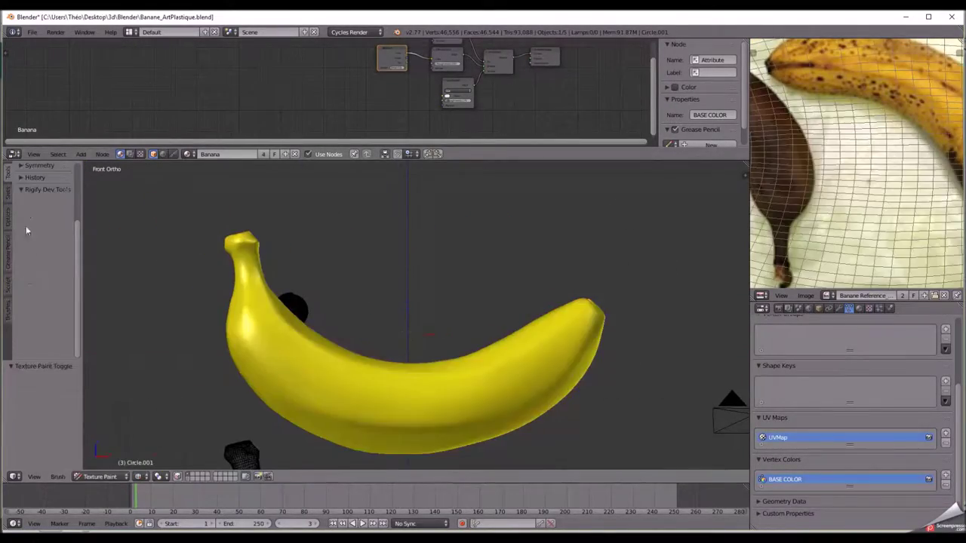
left_click(102, 222)
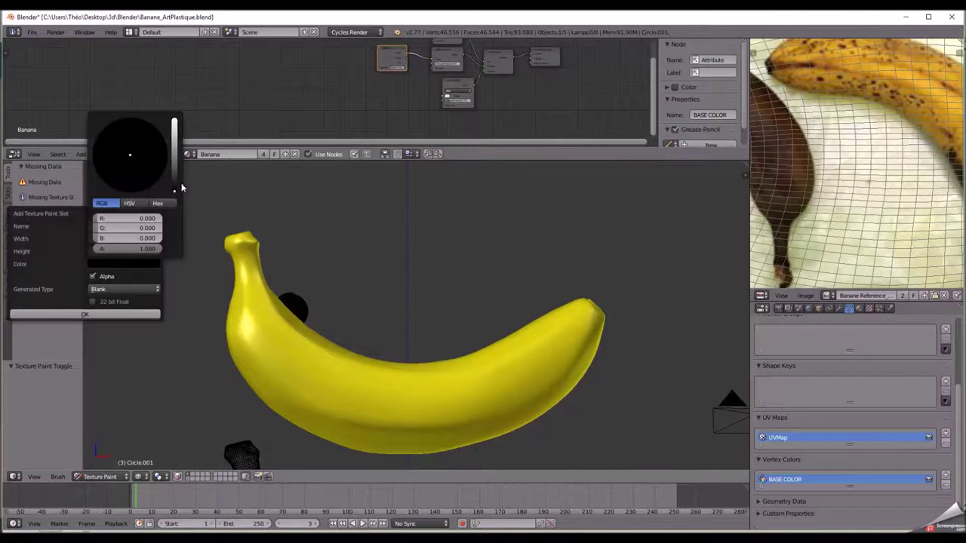
left_click(85, 314)
key("KP_1")
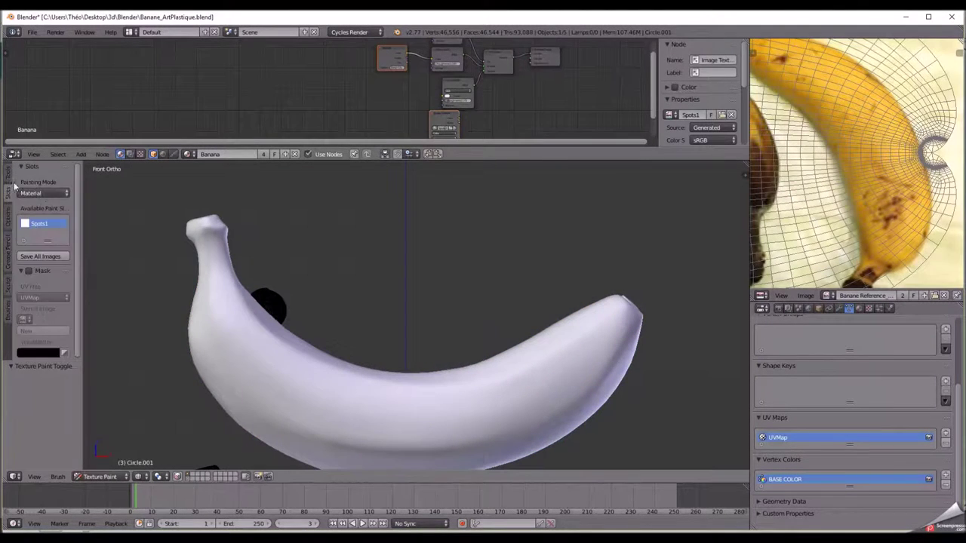
Show the paint slots and stroke settings, and bring back the banana reference photo
left_click(9, 185)
left_click(34, 195, "ctrl")
scroll(292, 330, "up", 2)
left_click(831, 295)
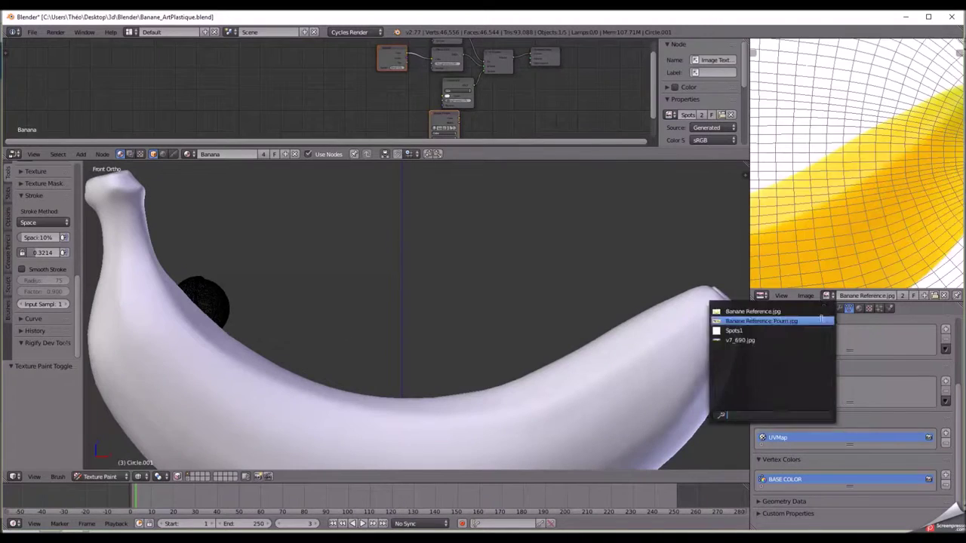
left_click(755, 309)
Paint a dark tip and small dark spots onto the banana
scroll(247, 253, "up", 2)
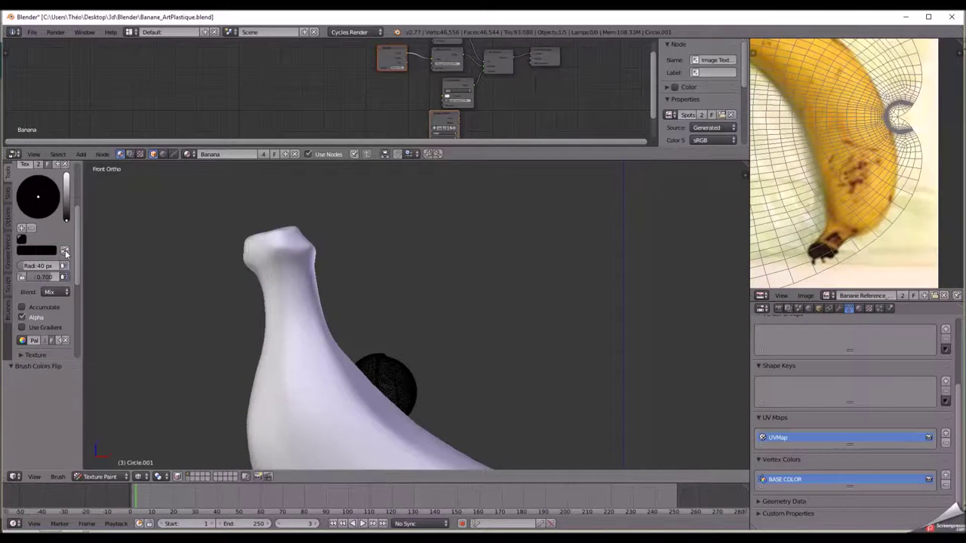
scroll(35, 279, "down", 5)
mouse_move(401, 339)
middle_mouse_down()
mouse_move(490, 312)
mouse_move(469, 302)
mouse_move(599, 281)
mouse_move(420, 343)
middle_mouse_up()
scroll(420, 343, "up", 3)
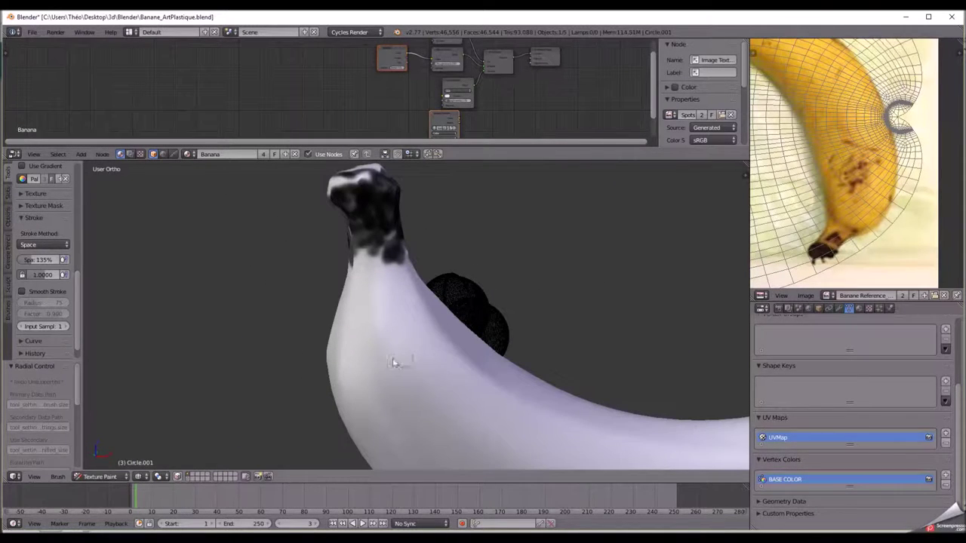
middle_click_drag(340, 301, 466, 310)
scroll(466, 310, "down", 3)
key("f")
left_click(679, 374)
Choose the brush texture and open the file browser to load a brush image
left_click(806, 295)
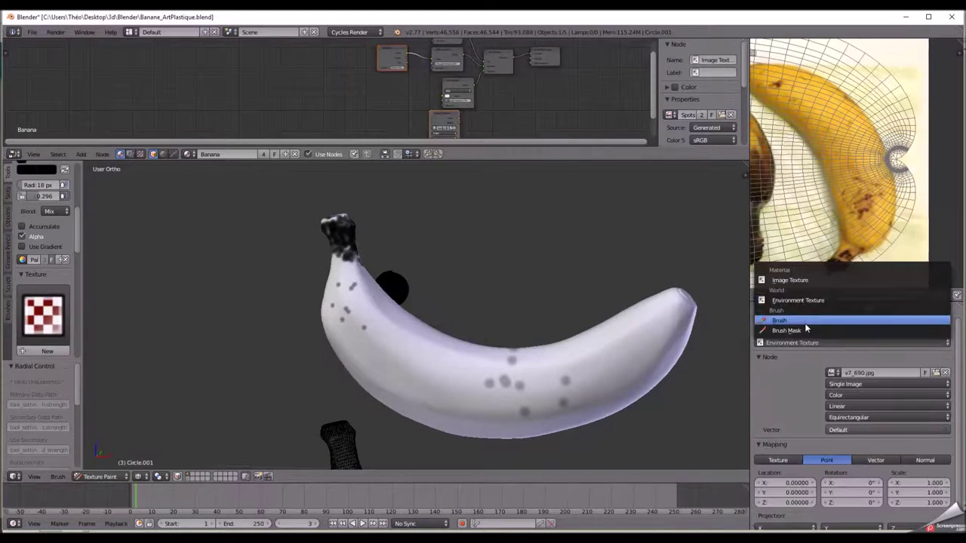
left_click(820, 320)
left_click(182, 51)
left_click(204, 105)
key("super")
Load slash.jpg from the AlphaTextures folder as the paint brush texture
type("brush")
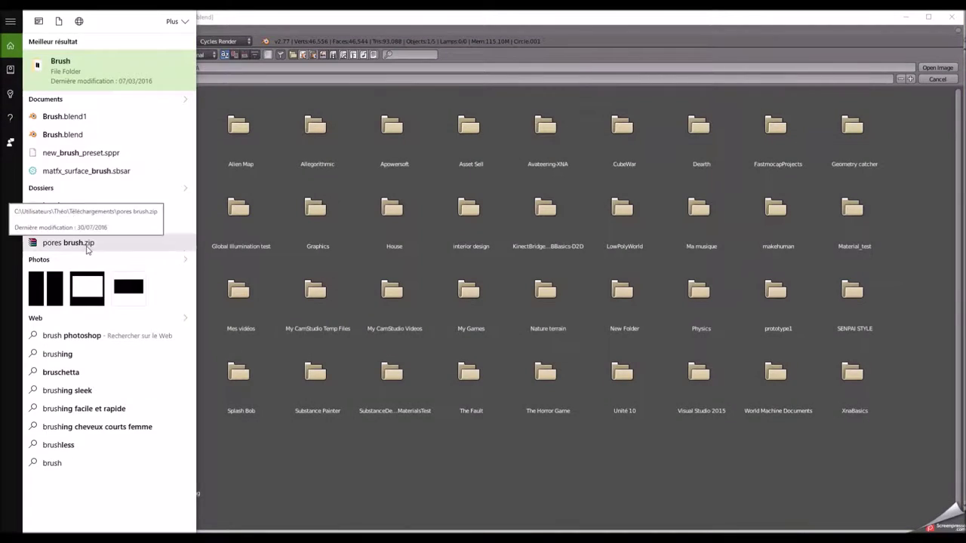
key("Escape")
left_click(35, 311)
scroll(311, 119, "down", 1)
left_click(311, 118)
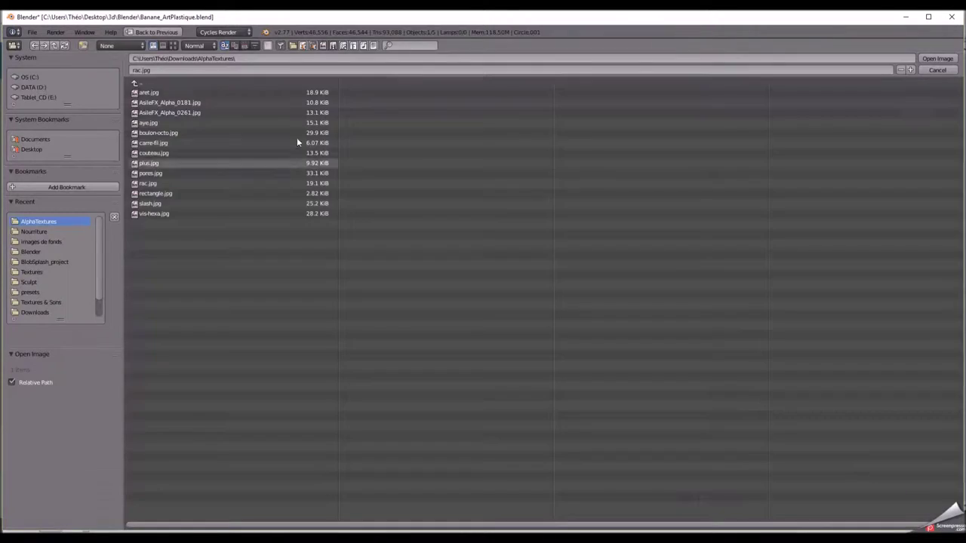
double_click(317, 206)
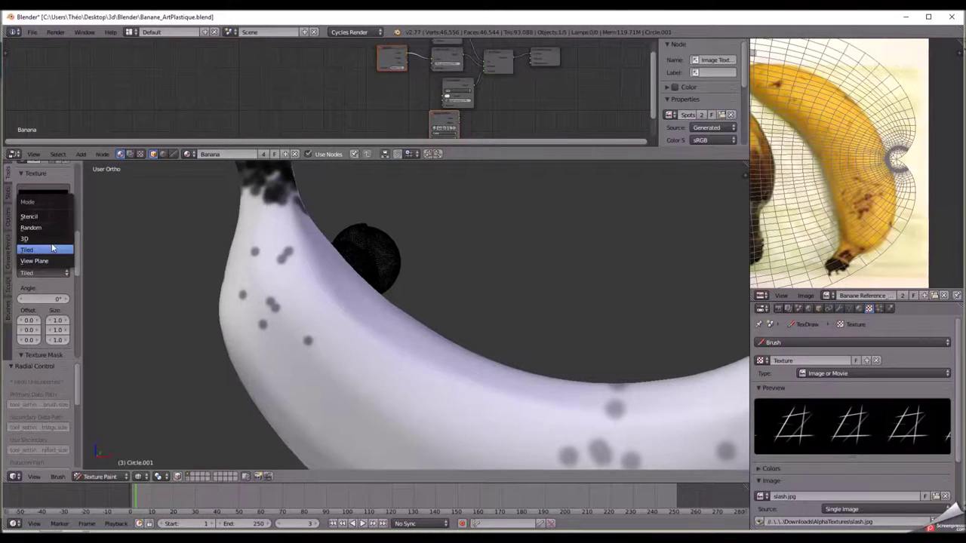
Lower the brush's Stroke Spacing so stamps sit closer together
middle_click_drag(328, 302, 227, 310)
scroll(44, 285, "down", 5)
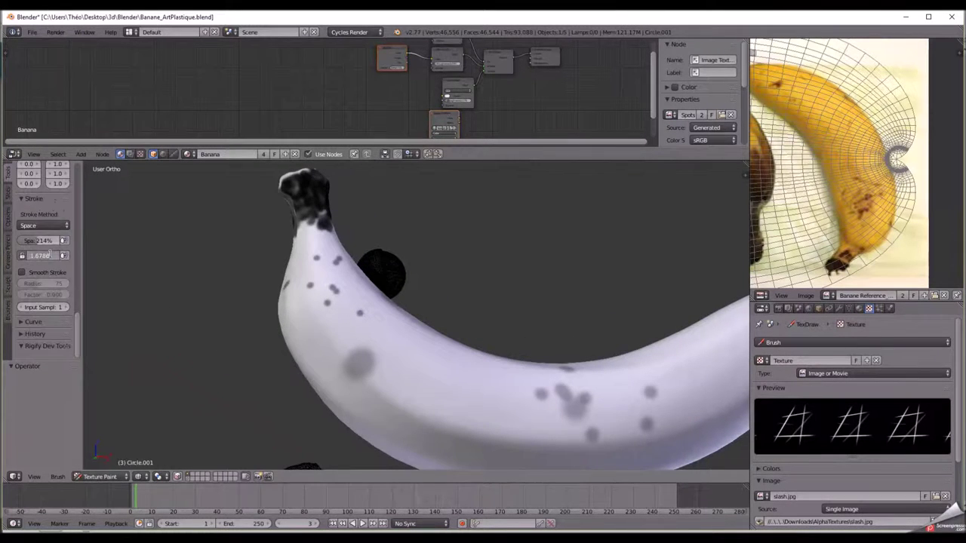
left_click_drag(38, 240, 41, 302)
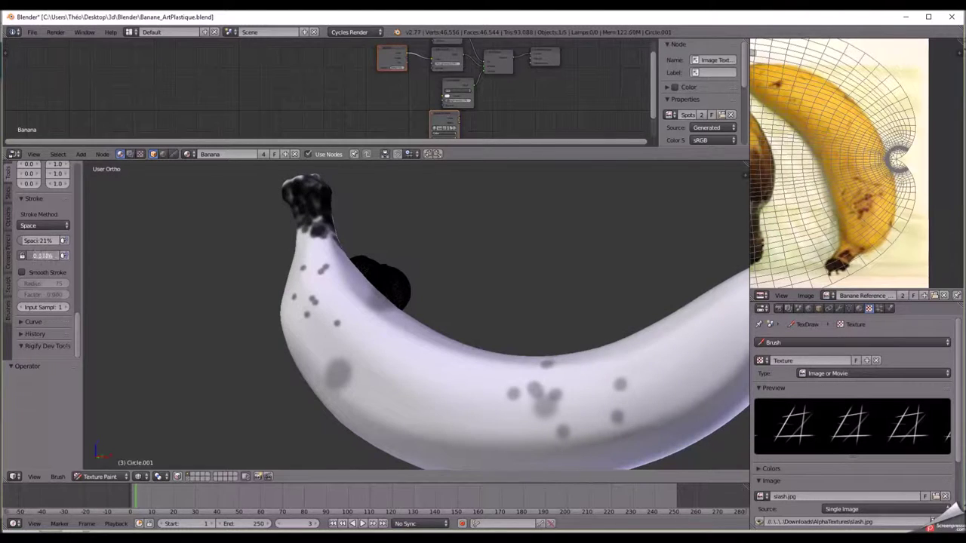
middle_click_drag(423, 302, 652, 302)
scroll(77, 286, "up", 5)
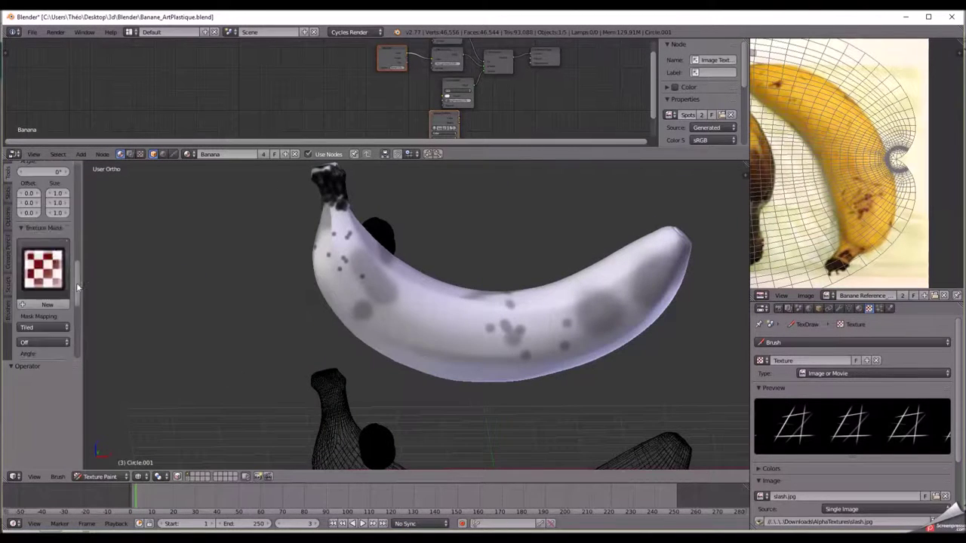
Soften the painted spots with an enlarged Soften brush and save the image as Spots1.png
key("5")
scroll(491, 325, "up", 5)
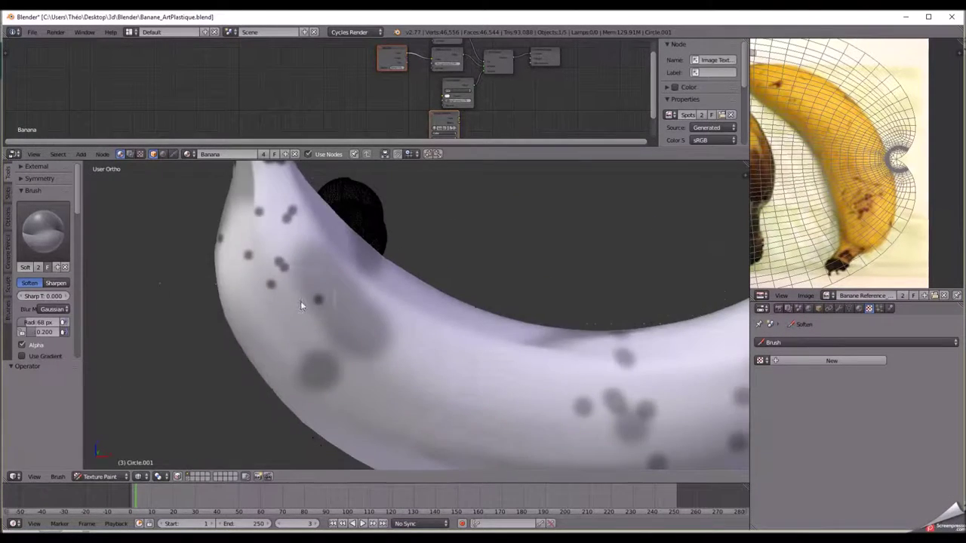
scroll(302, 302, "down", 4)
key("f")
left_click(361, 291)
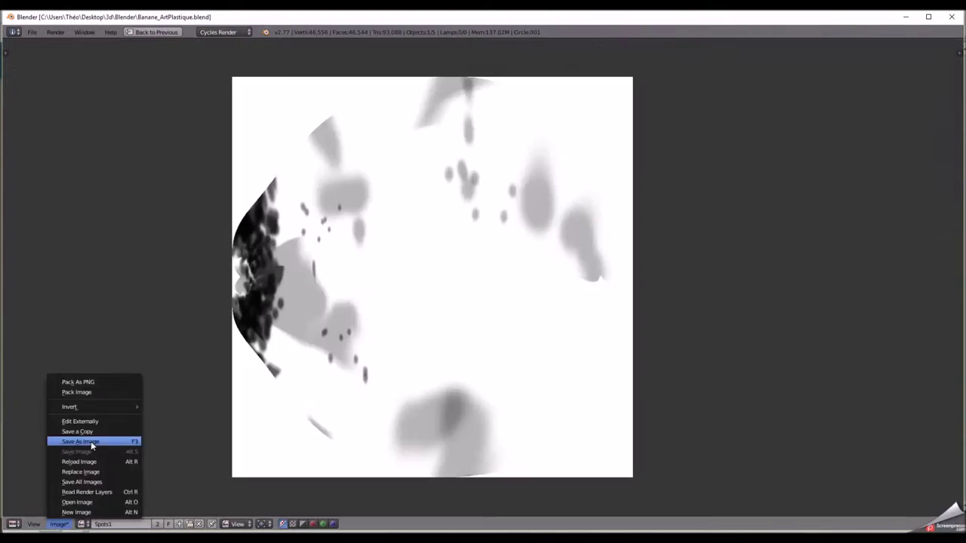
left_click(90, 441)
left_click(172, 45)
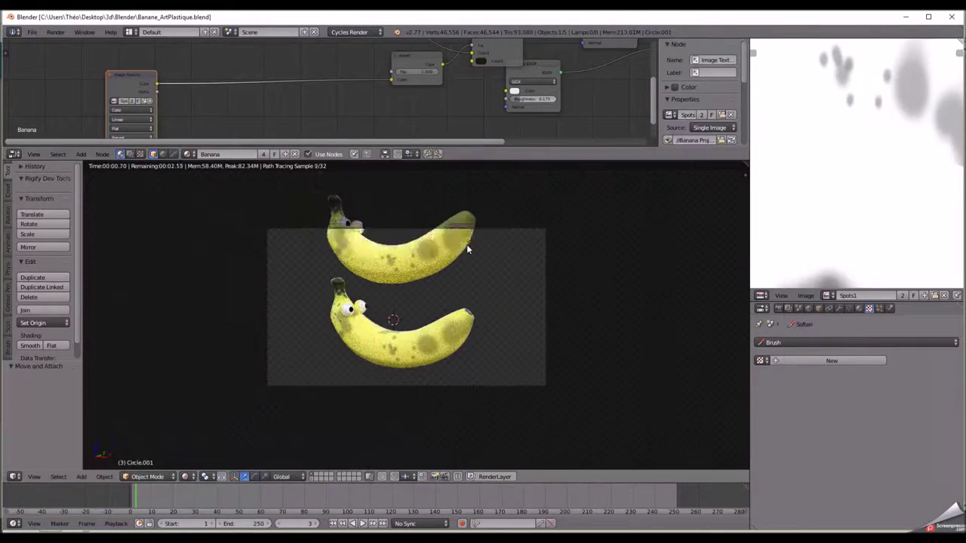
Leave rendered shading and save Banane_ArtPlastique.blend over the existing file
left_click(456, 324)
key("shift+z")
key("shift+f")
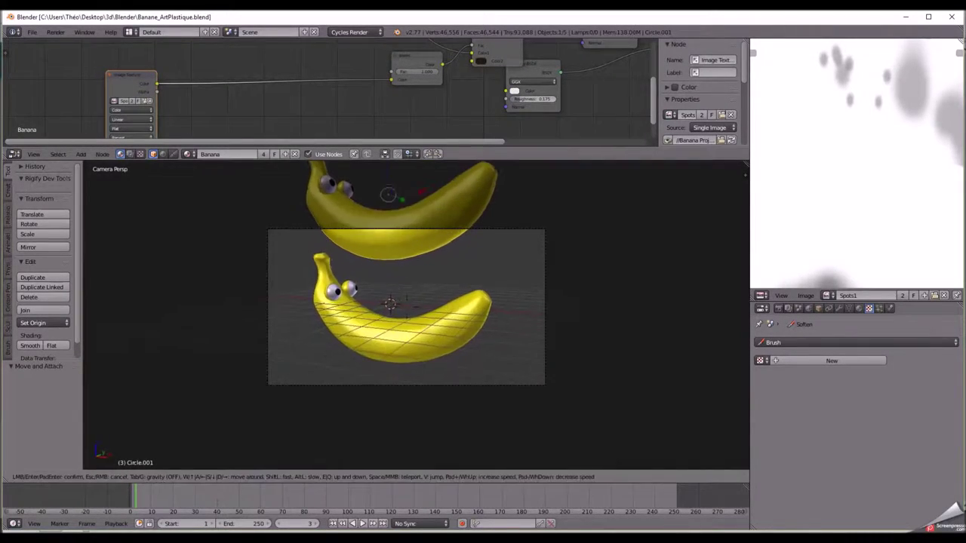
key("ctrl+s")
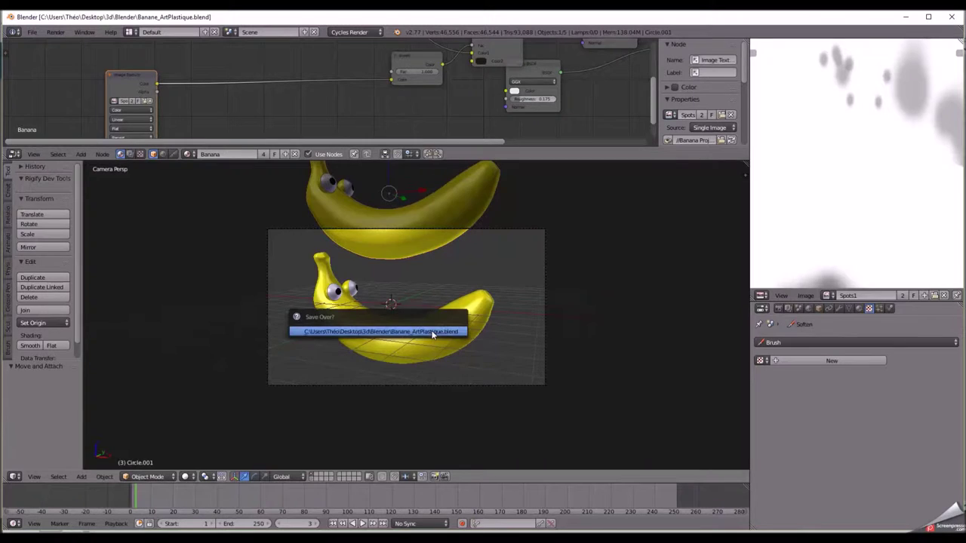
left_click(433, 333)
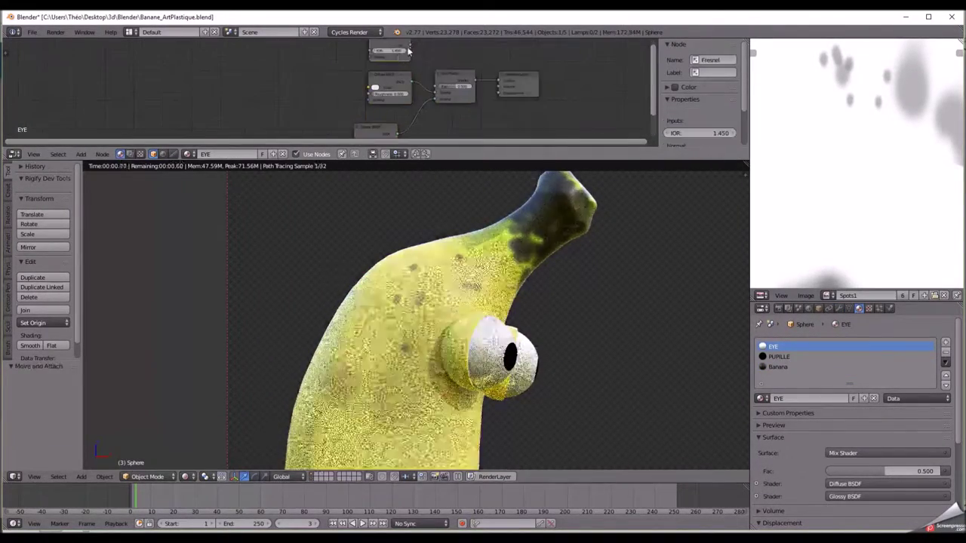
Link Fresnel to the eye's Mix Shader Fac and paste the nodes into PUPILLE
left_click_drag(409, 51, 436, 80)
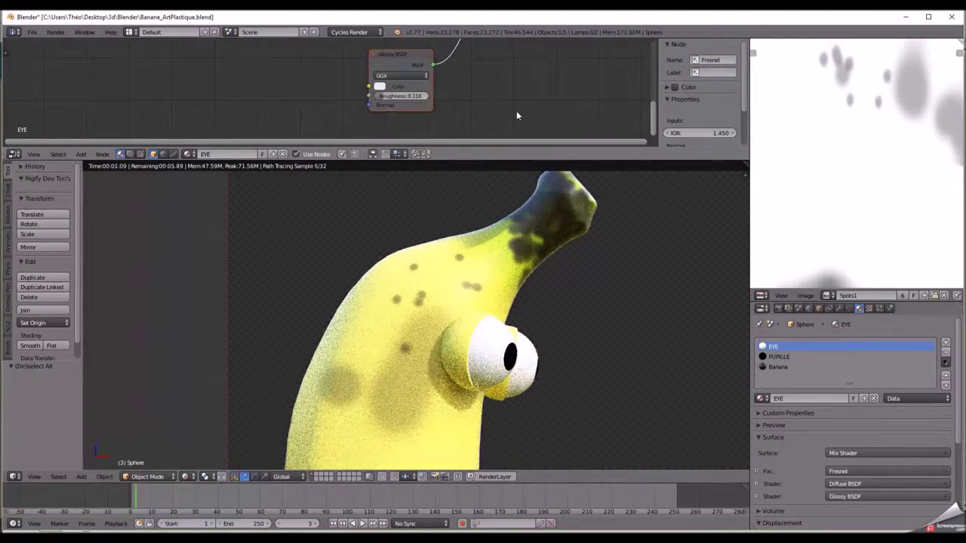
left_click(779, 356)
key("ctrl+v")
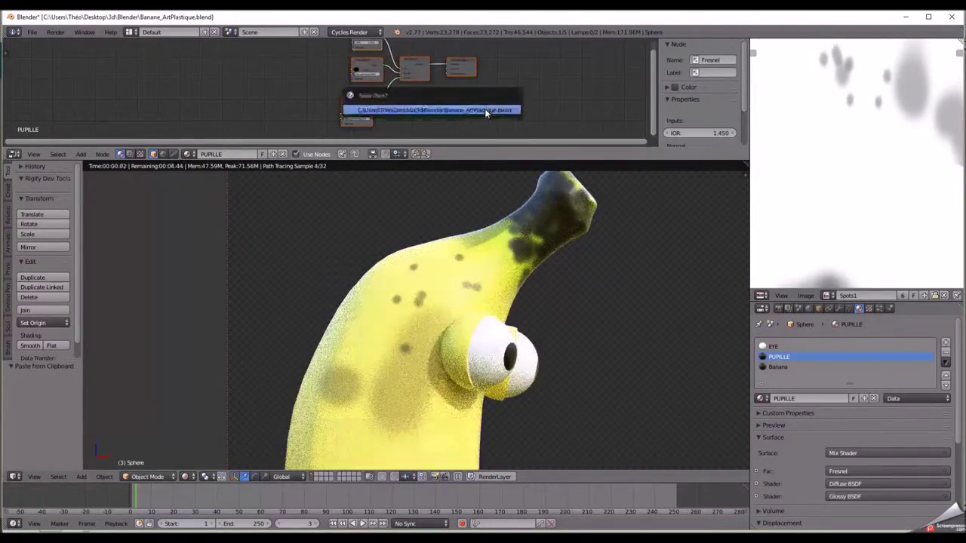
Add and connect a Mix node in the banana material to restore its yellow
scroll(568, 366, "down", 3)
scroll(568, 366, "down", 2)
scroll(327, 95, "up", 3)
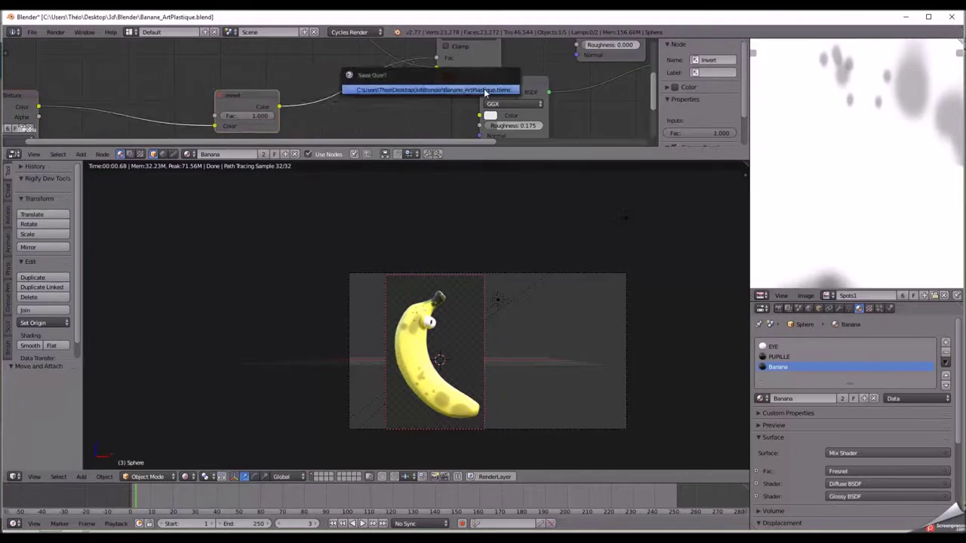
left_click(360, 85)
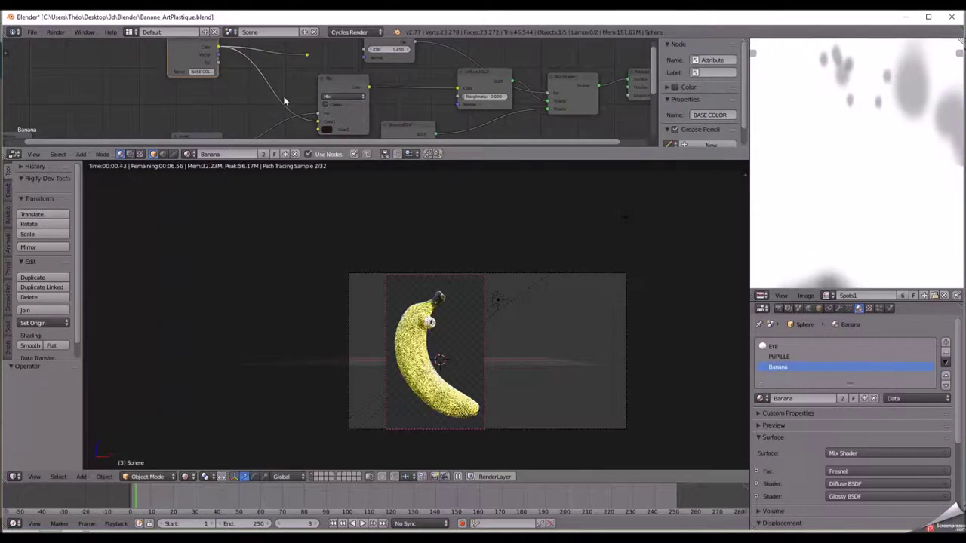
left_click(327, 126)
Render the frame at 100% resolution with Cycles
left_click(762, 308)
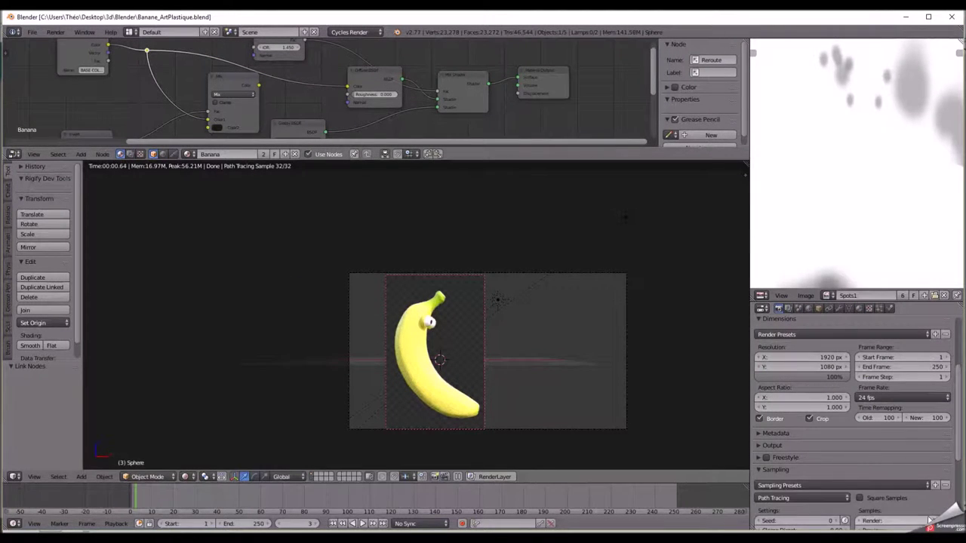
scroll(853, 392, "up", 5)
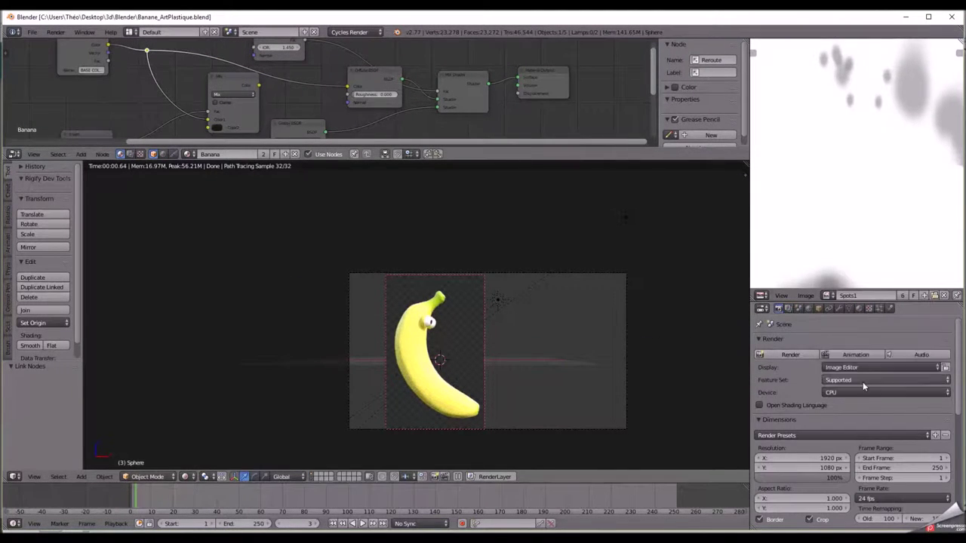
left_click(806, 354)
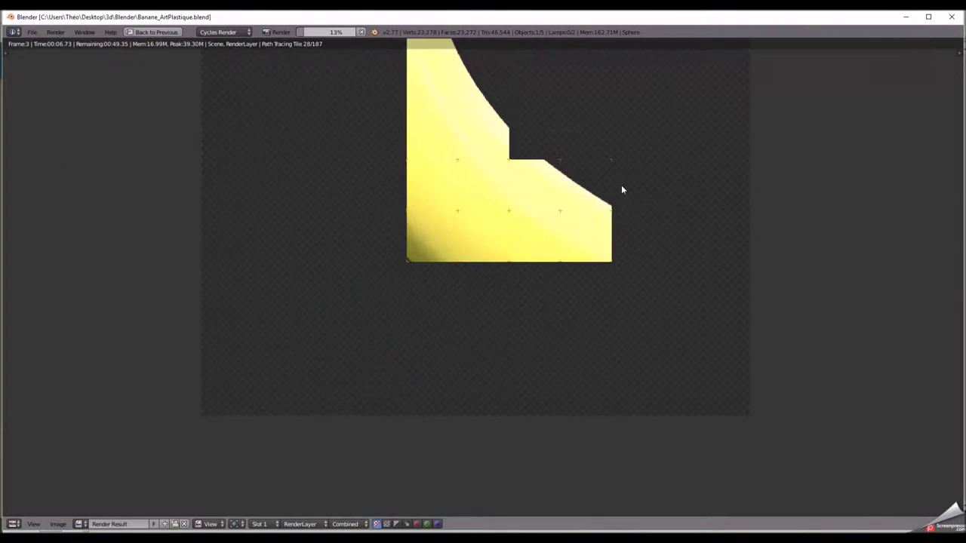
scroll(560, 208, "down", 2)
scroll(548, 186, "down", 3)
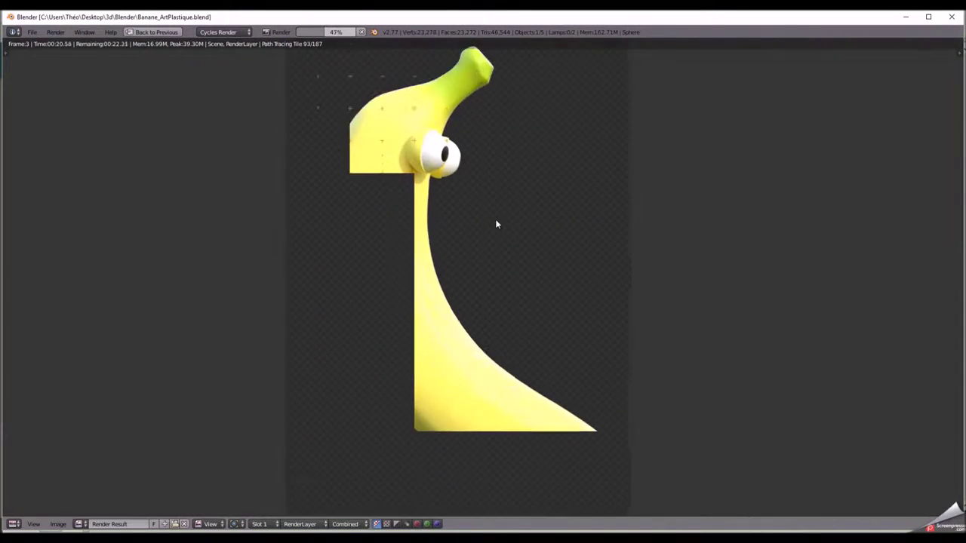
scroll(520, 221, "up", 5)
scroll(574, 201, "down", 6)
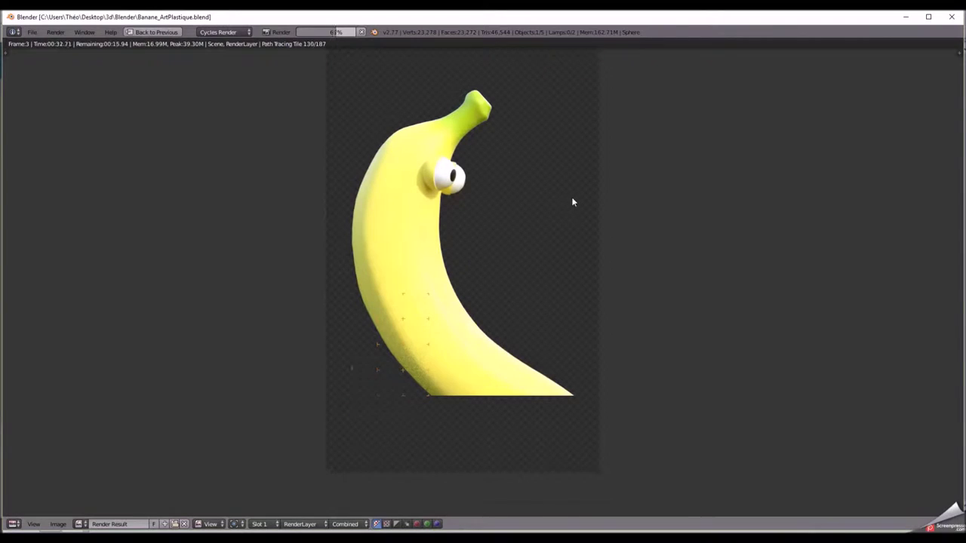
Close the render view and maximise the compositing node editor
key("Escape")
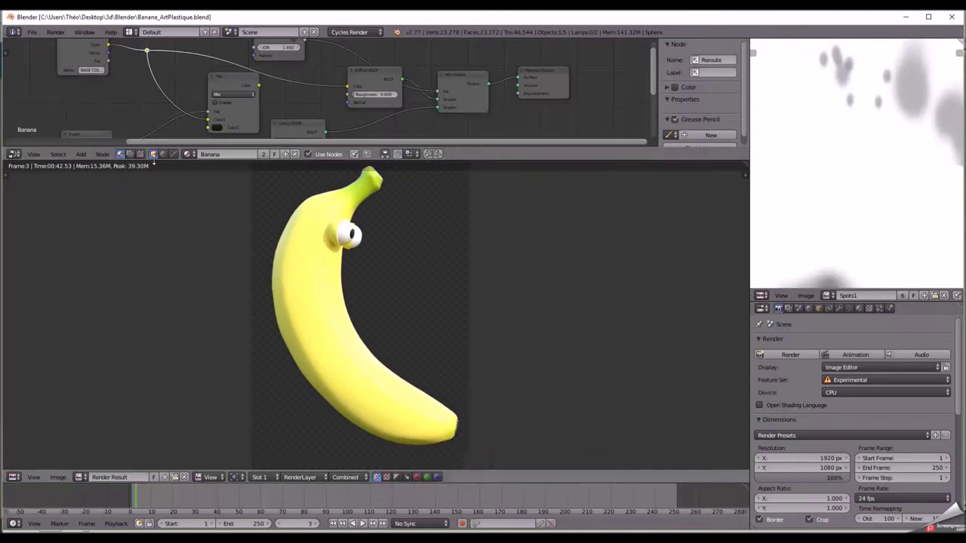
key("ctrl+space")
key("shift+a")
Add a Viewer node and insert a Mix node into the render link
left_click(442, 71)
left_click(490, 71)
left_click_drag(392, 191, 562, 105)
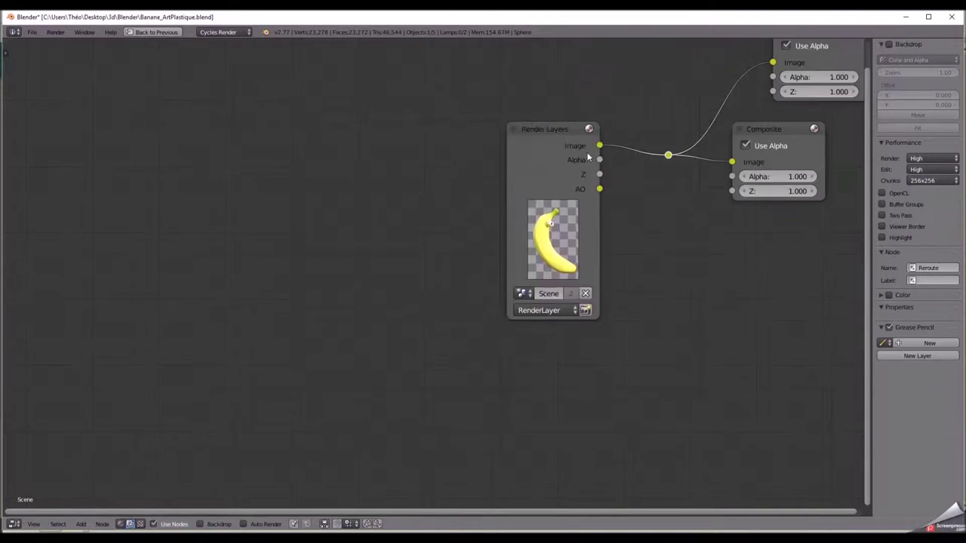
scroll(453, 226, "up", 3)
key("shift+a")
Set the Mix node to Multiply, fed by the AO pass and the rendered Image
left_click(293, 334)
left_click_drag(425, 95, 425, 215)
left_click_drag(146, 293, 271, 296)
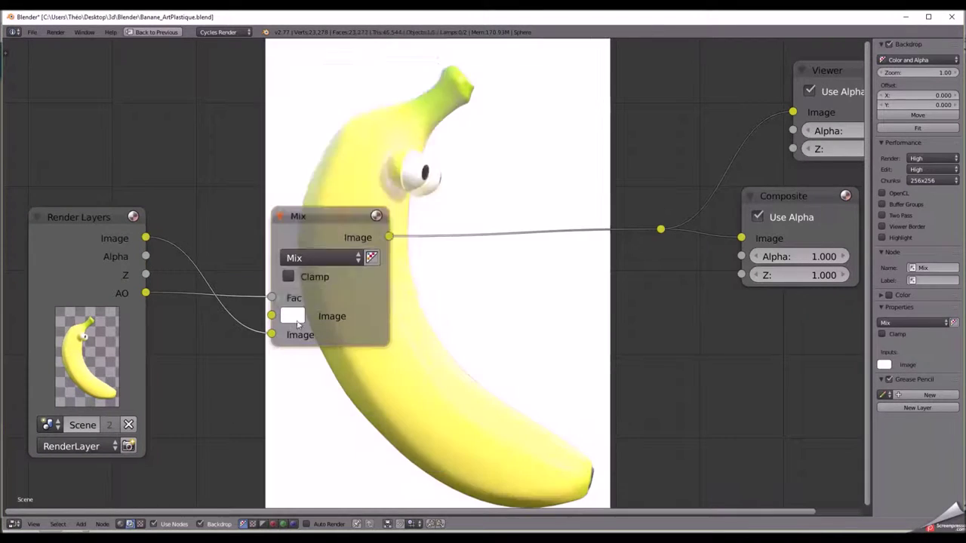
left_click(292, 317)
left_click_drag(425, 76, 433, 201)
scroll(528, 264, "down", 1)
middle_click_drag(453, 302, 498, 302)
mouse_move(377, 290)
left_mouse_down()
mouse_move(377, 307)
mouse_move(468, 291)
left_mouse_up()
scroll(419, 256, "down", 2, "ctrl")
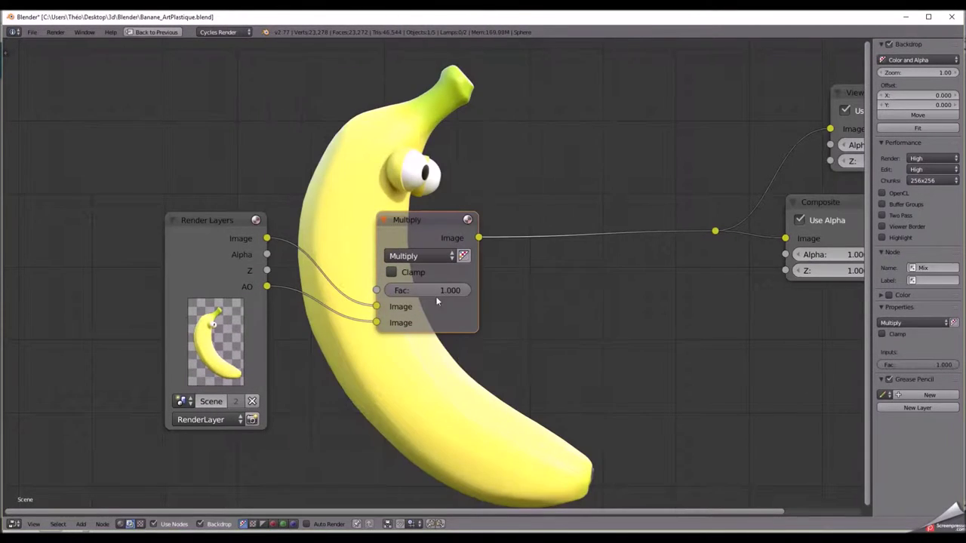
Add a Fog Glow Glare node to the compositing chain
left_click(555, 357)
scroll(483, 302, "down", 3)
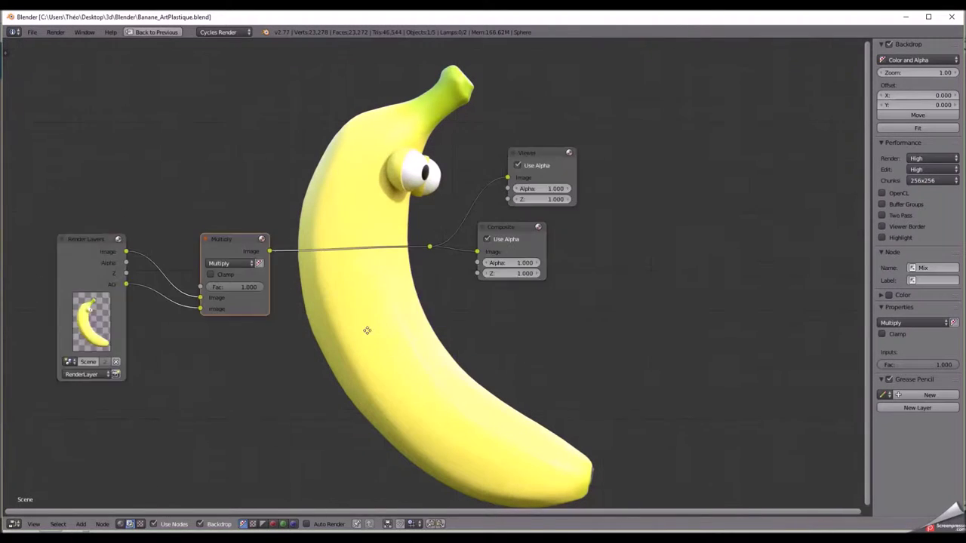
key("shift+a")
left_click(317, 302)
scroll(513, 151, "up", 5)
left_click(520, 111)
left_click(526, 136)
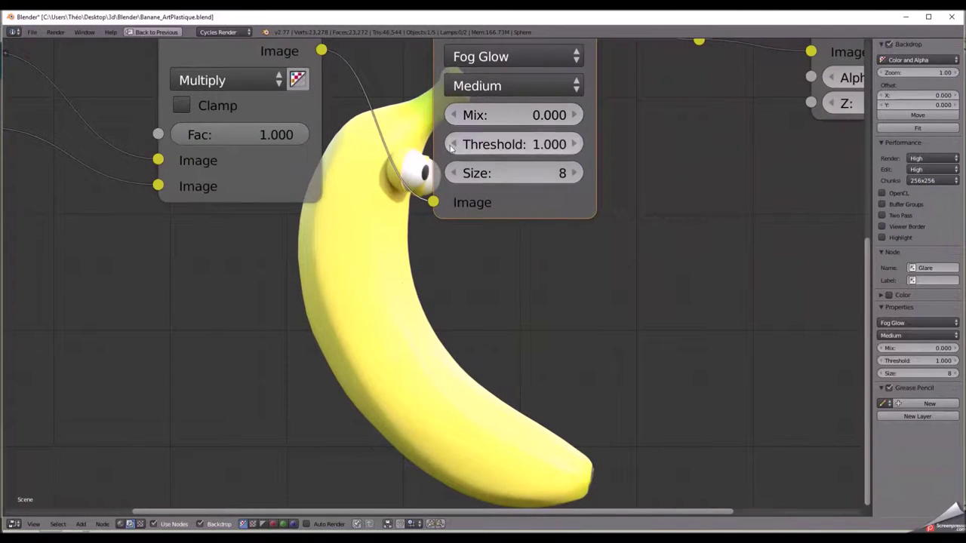
Set the glare threshold to 0.5, size 6 and mix 0.3
left_click(513, 143)
type("0.2")
key("Return")
left_click_drag(513, 169, 499, 168)
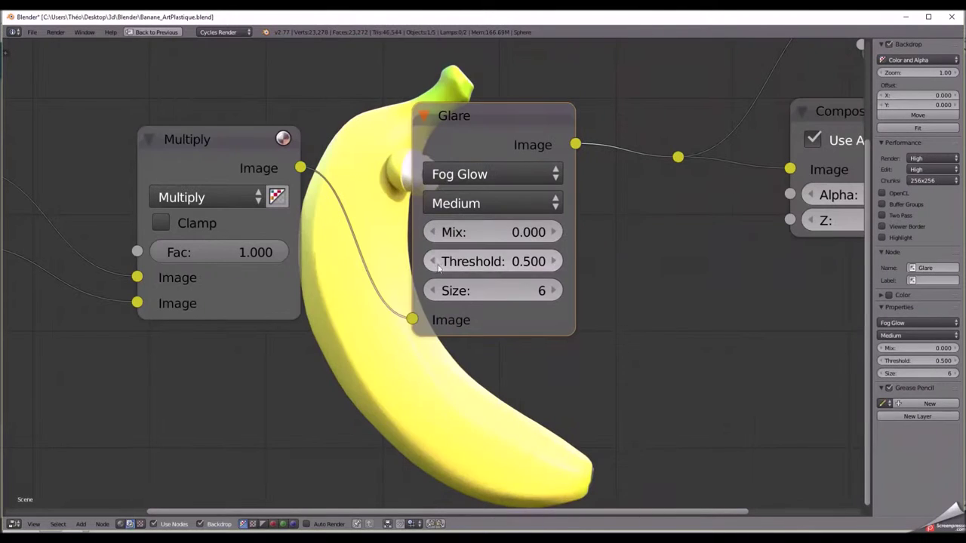
left_click(491, 231)
type("0.3")
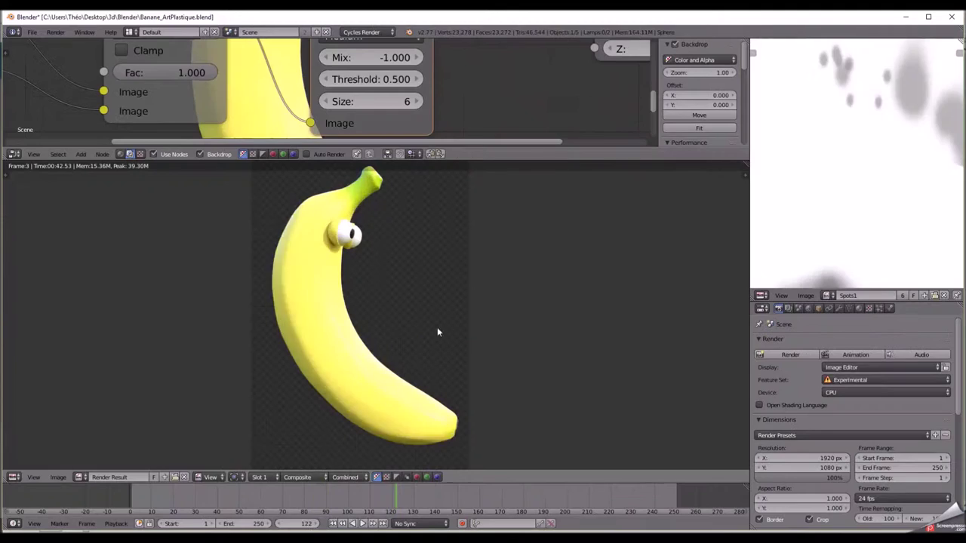
left_click(302, 524)
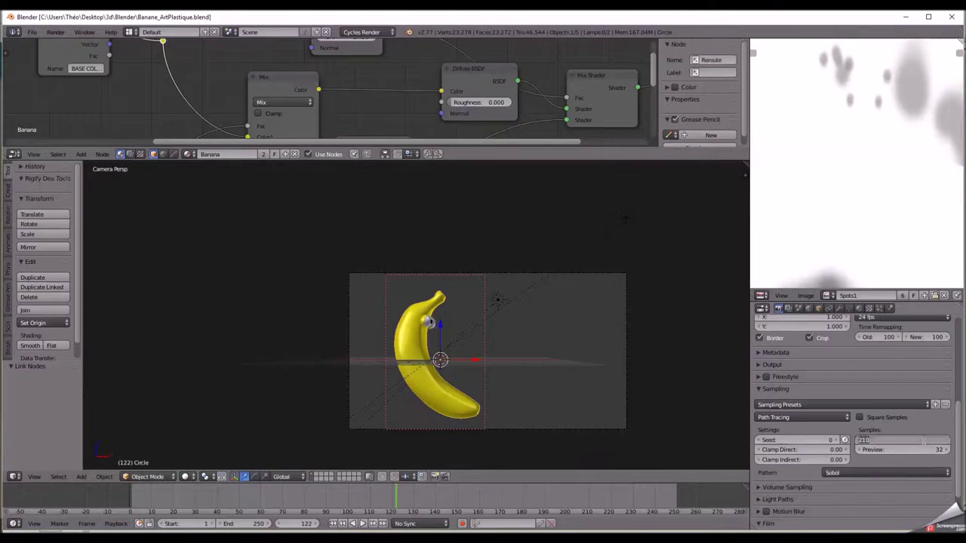
Re-render with compositing, then create a new white paint image, Spots2
key("F12")
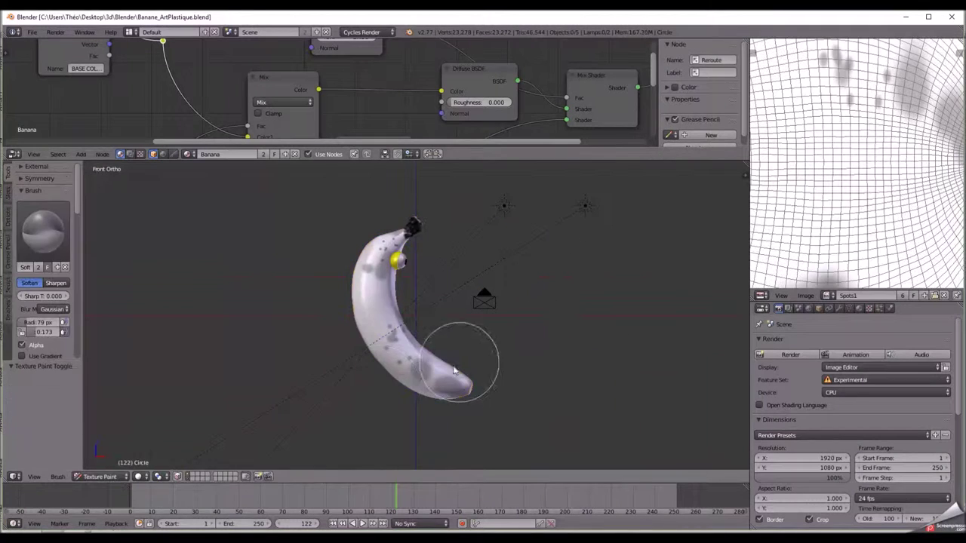
left_click(919, 318)
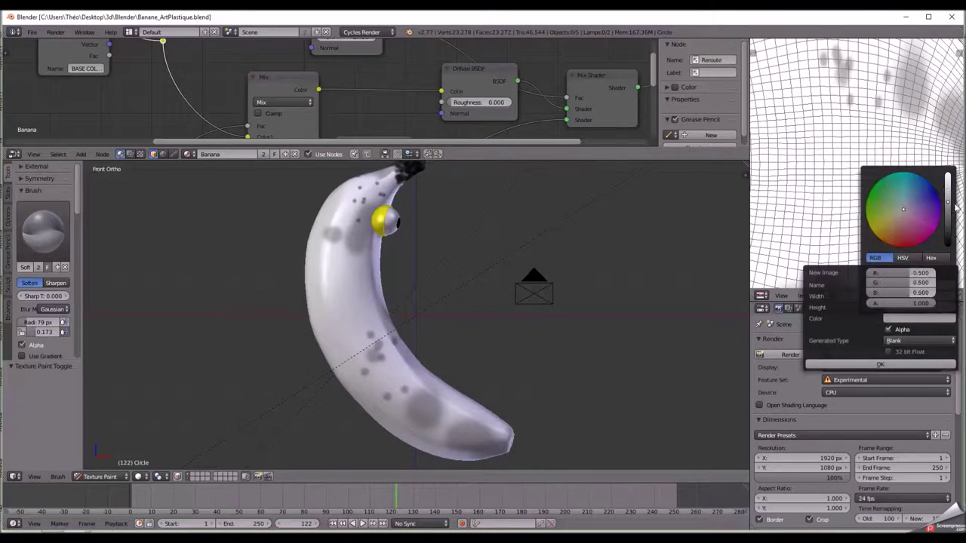
left_click(880, 364)
left_click(6, 175)
left_click(23, 219)
left_click(41, 292)
Map the brush texture to View Plane and paint dark strokes on the banana's neck
key("ctrl+Up")
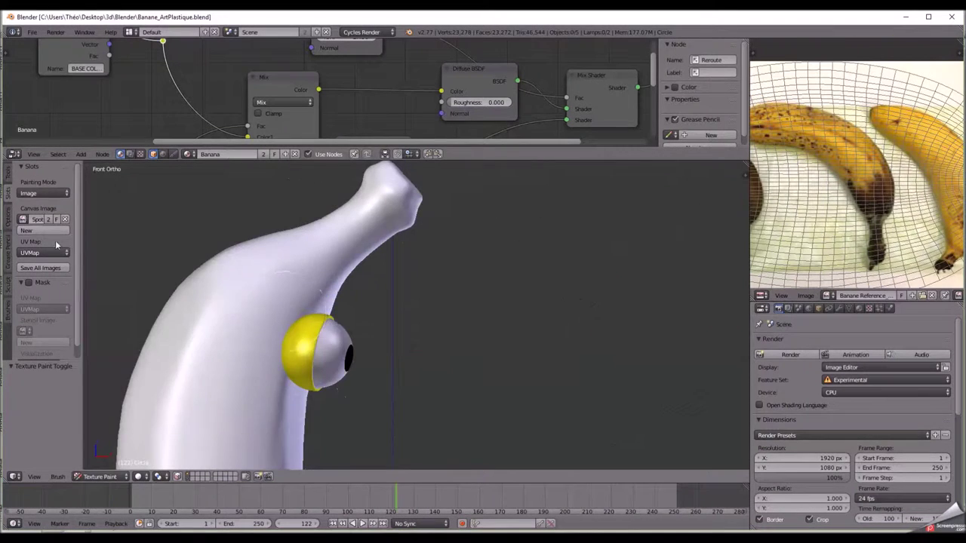
scroll(46, 302, "down", 6)
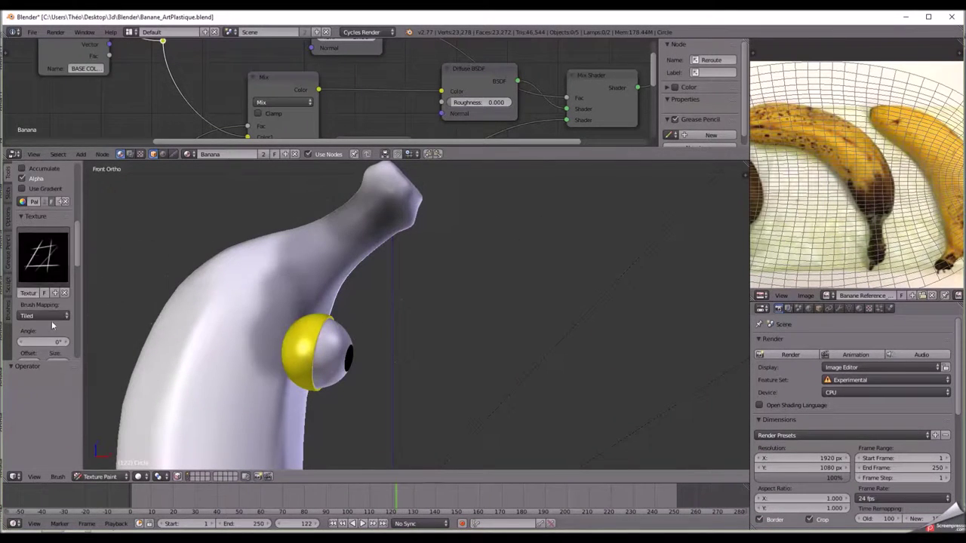
left_click(61, 314)
left_click(61, 304)
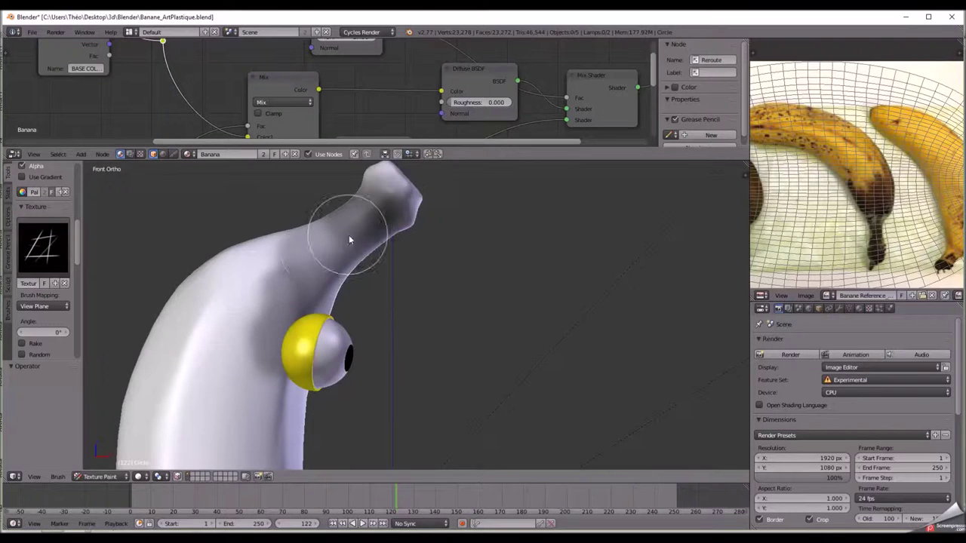
left_click_drag(345, 226, 428, 228)
mouse_move(420, 256)
middle_mouse_down()
mouse_move(407, 311)
mouse_move(371, 254)
mouse_move(445, 212)
mouse_move(422, 188)
mouse_move(442, 344)
mouse_move(507, 309)
mouse_move(403, 311)
middle_mouse_up()
key("KP_1")
scroll(404, 312, "up", 5)
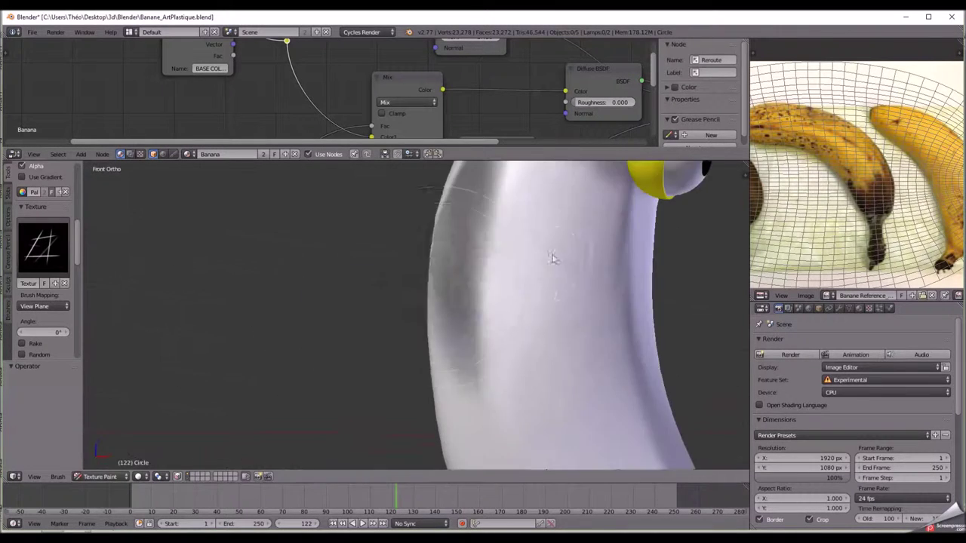
Enlarge the brush radius near the banana tip and undo a too-dark blotch
scroll(485, 274, "up", 3)
key("f")
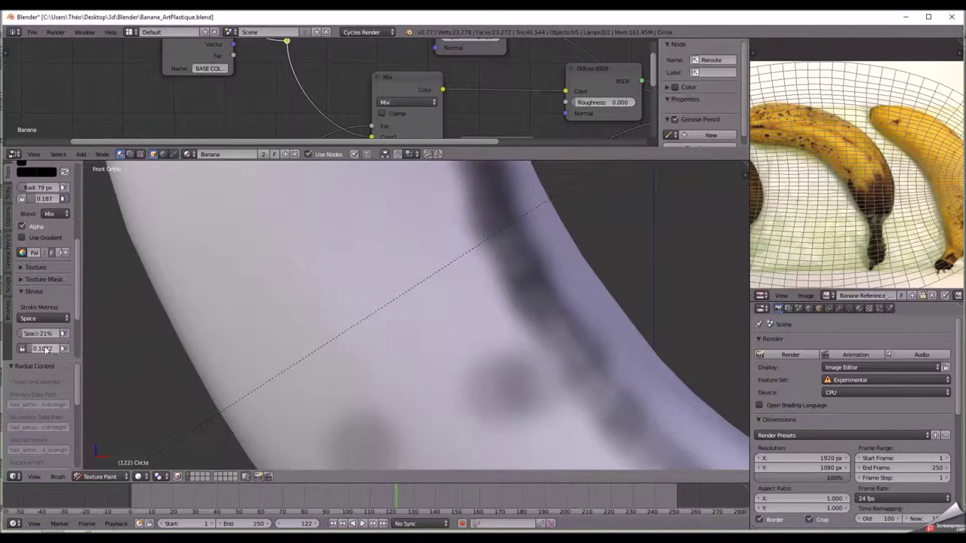
middle_click_drag(313, 252, 434, 326, "shift")
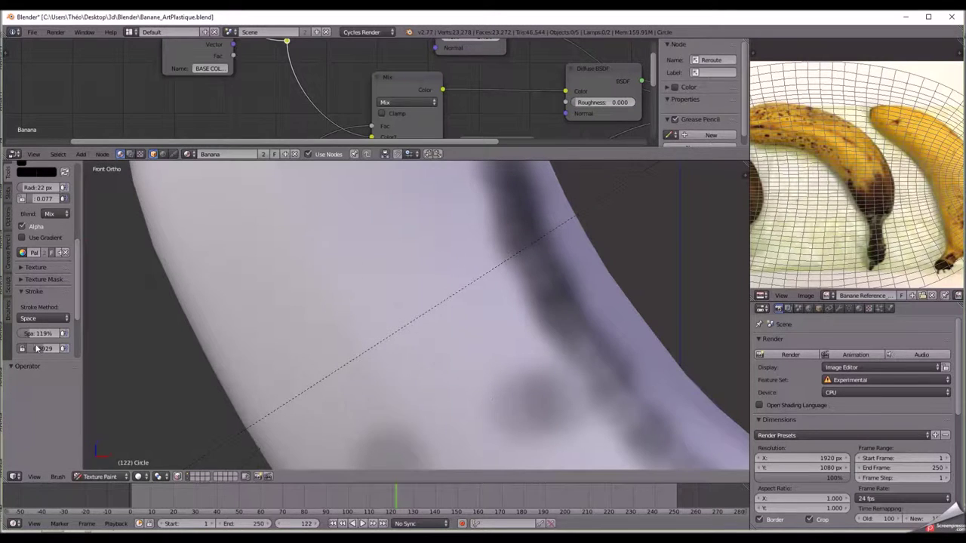
scroll(333, 317, "down", 4)
middle_click_drag(518, 302, 171, 263, "shift")
key("f")
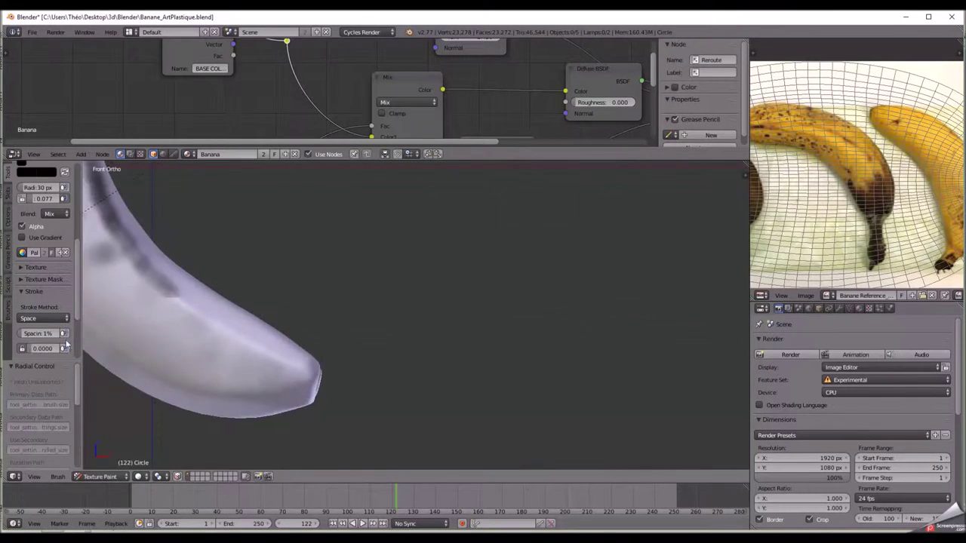
scroll(297, 252, "up", 2)
mouse_move(249, 287)
left_mouse_down()
mouse_move(326, 325)
mouse_move(194, 292)
left_mouse_up()
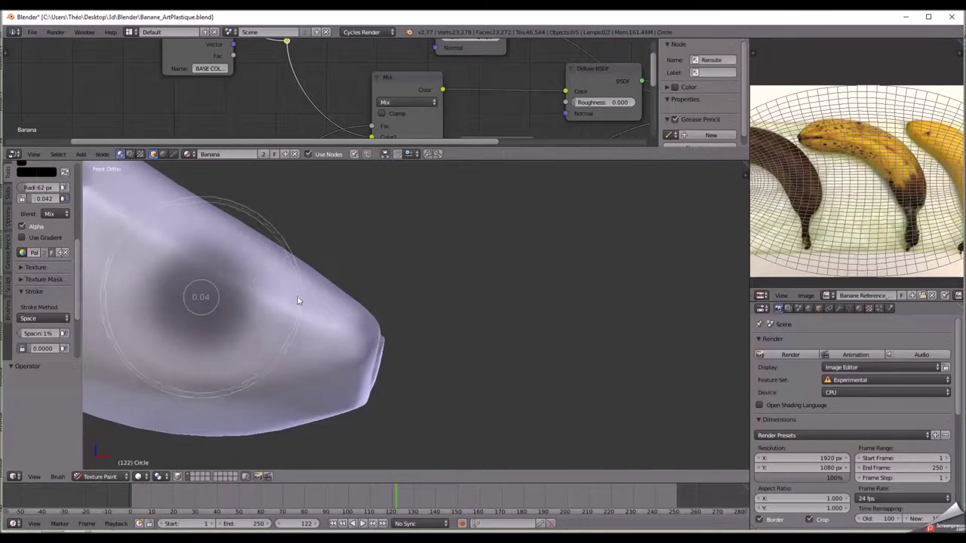
key("ctrl+z")
scroll(52, 321, "down", 1)
Paint dark patches over the banana tip and body, then return to Object Mode
mouse_move(226, 317)
middle_mouse_down()
mouse_move(313, 339)
mouse_move(425, 320)
mouse_move(362, 302)
middle_mouse_up()
left_click_drag(363, 302, 350, 334)
mouse_move(350, 335)
middle_mouse_down()
mouse_move(401, 370)
mouse_move(313, 388)
mouse_move(508, 393)
mouse_move(465, 369)
mouse_move(449, 334)
mouse_move(367, 319)
mouse_move(392, 373)
mouse_move(343, 261)
mouse_move(399, 423)
mouse_move(520, 231)
mouse_move(518, 377)
mouse_move(446, 310)
mouse_move(472, 414)
mouse_move(324, 280)
mouse_move(490, 302)
mouse_move(302, 320)
mouse_move(316, 263)
mouse_move(420, 297)
mouse_move(360, 309)
middle_mouse_up()
scroll(446, 309, "up", 3)
scroll(470, 301, "up", 2)
scroll(456, 301, "down", 3)
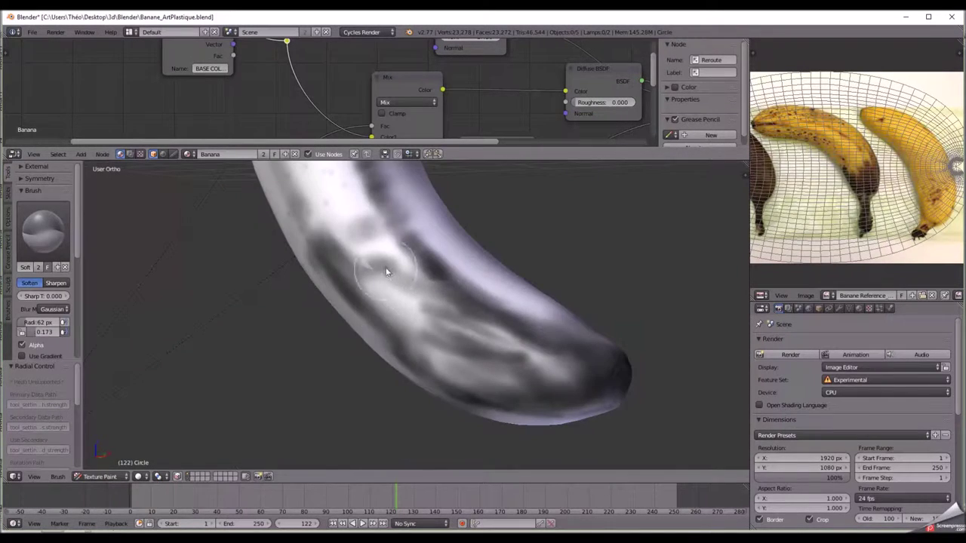
left_click(102, 465)
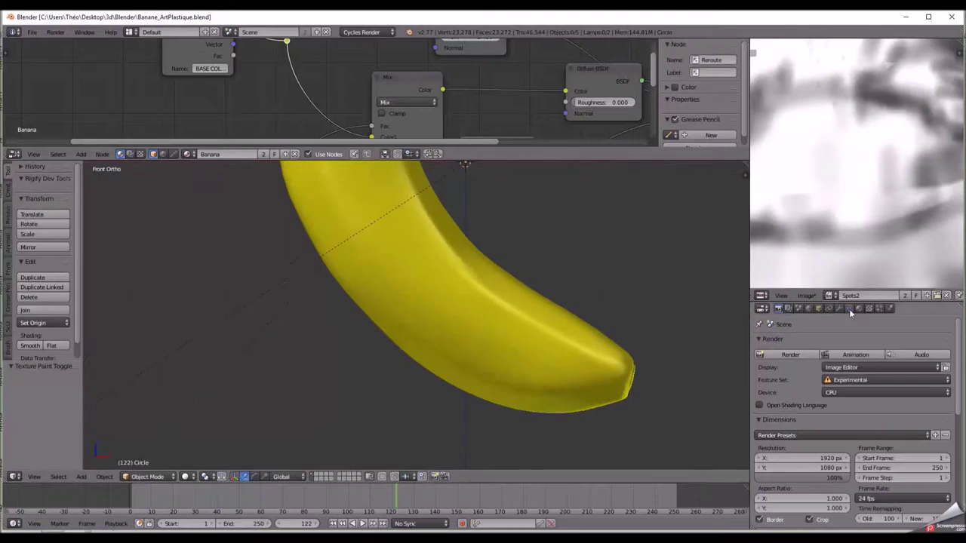
Add a 'Pourri' shape key and bulge the banana surface with the Inflate sculpt brush
left_click(946, 382)
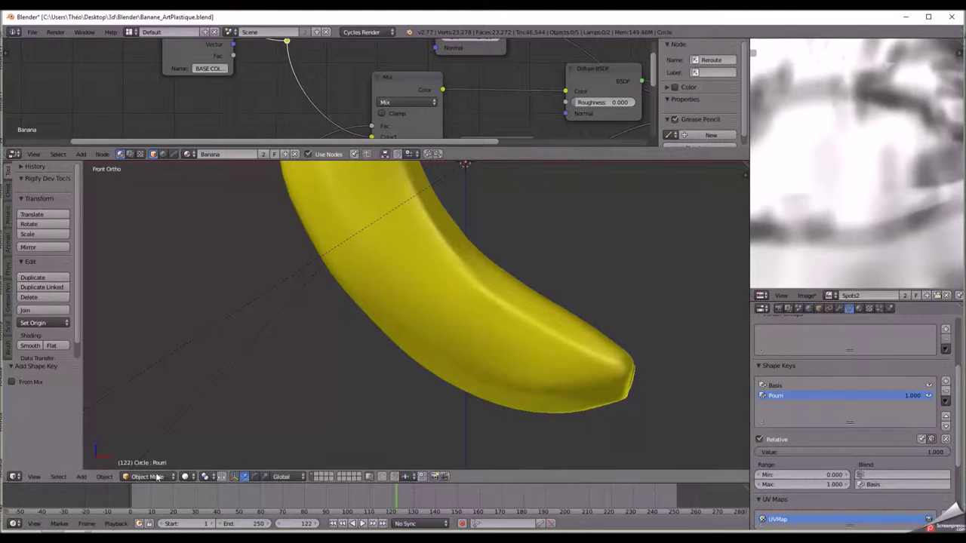
scroll(502, 394, "down", 3)
scroll(434, 373, "down", 2)
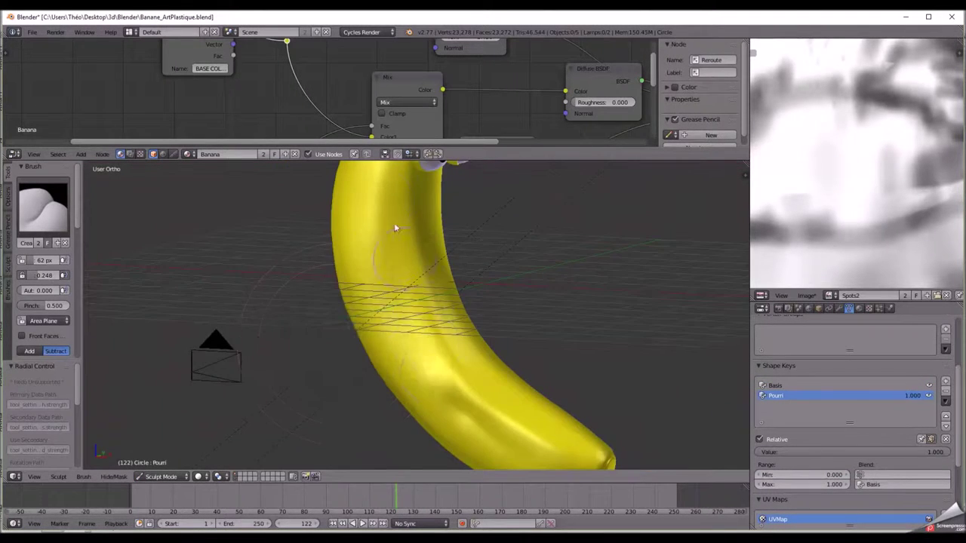
key("i")
scroll(317, 287, "down", 2)
left_click_drag(434, 330, 443, 226)
scroll(464, 389, "up", 4)
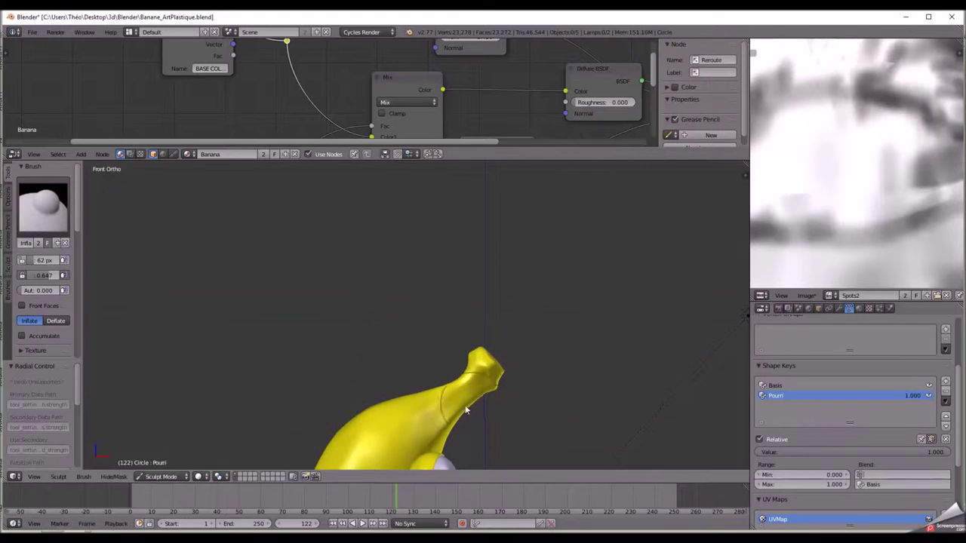
mouse_move(526, 374)
middle_mouse_down()
mouse_move(352, 183)
mouse_move(482, 305)
mouse_move(549, 301)
mouse_move(449, 421)
mouse_move(440, 285)
mouse_move(438, 363)
mouse_move(328, 349)
mouse_move(368, 319)
middle_mouse_up()
scroll(368, 319, "down", 4)
Return to Object Mode and look through the scene camera
key("KP_1")
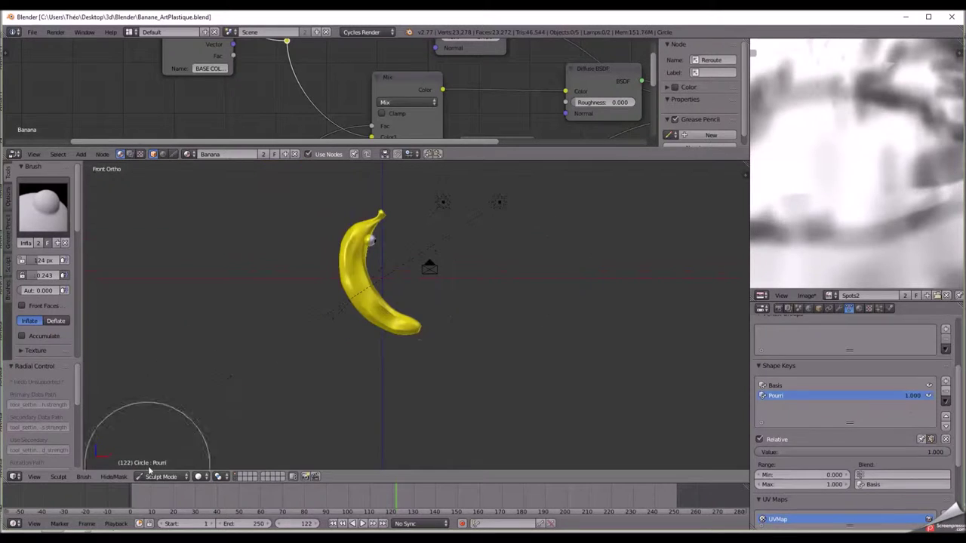
left_click(161, 476)
left_click(155, 460)
key("KP_0")
scroll(378, 302, "up", 2)
left_click(185, 154)
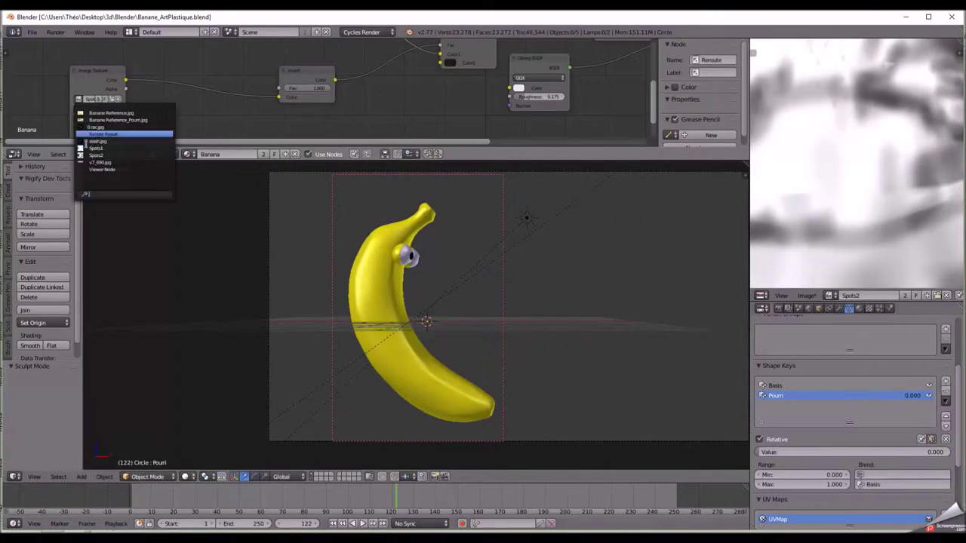
Preview rendered shading, save, and blend in the Pourri shape key
left_click(121, 109)
key("ctrl+s")
left_click_drag(767, 452, 868, 452)
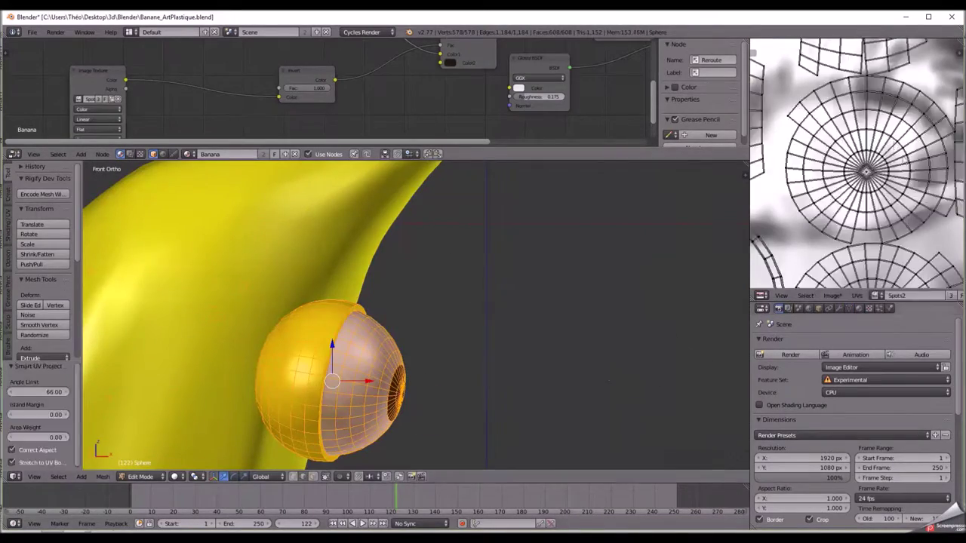
Scale the eye UVs in a maximised UV editor and save the project
key("ctrl+Up")
key("s")
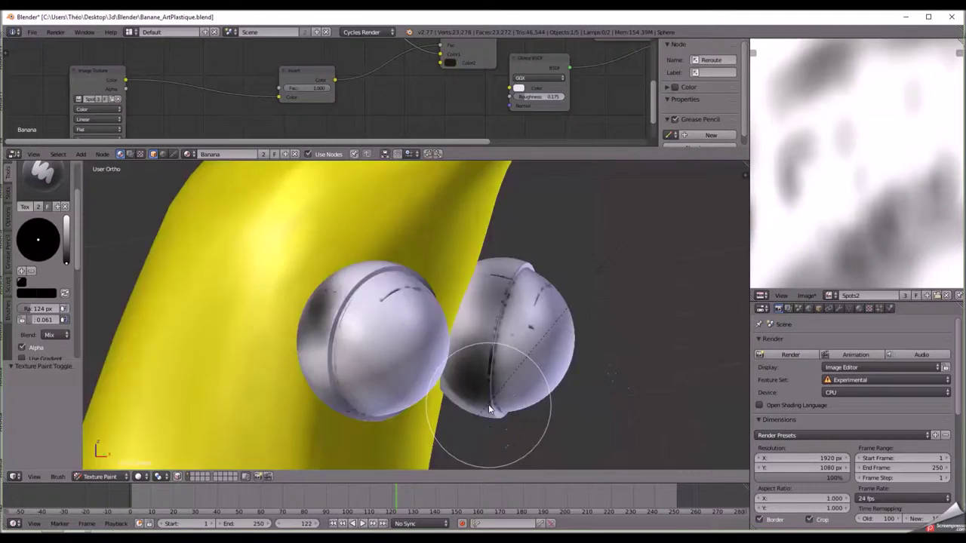
key("ctrl+s")
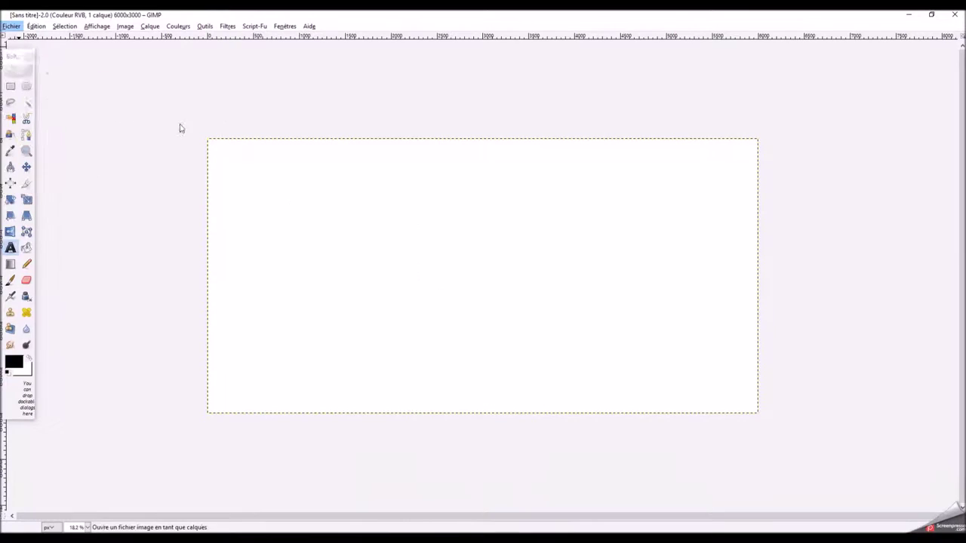
Open Banane1.png and Banane2.png from Banana Project as layers, moving the plain banana left
left_click(359, 68)
double_click(337, 195)
double_click(360, 188)
left_click(339, 132)
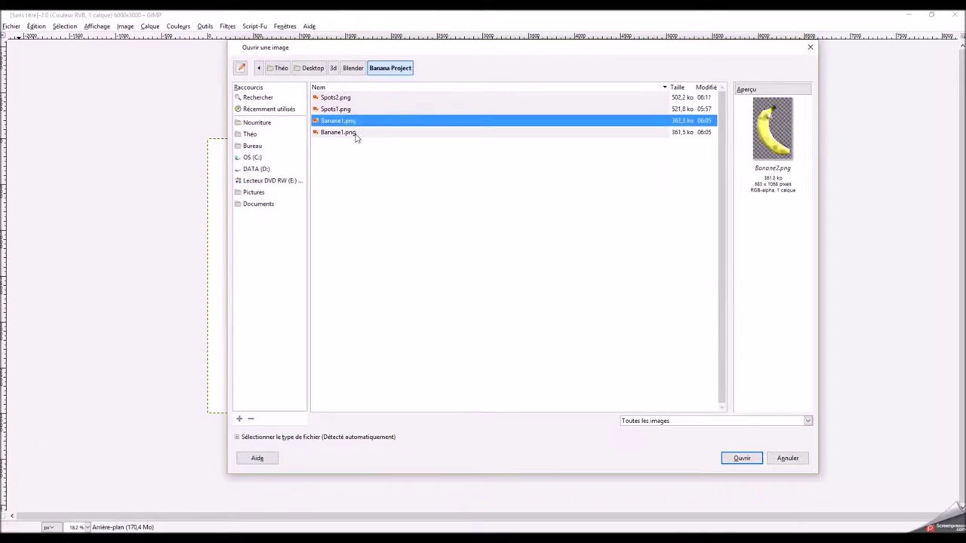
left_click(741, 459)
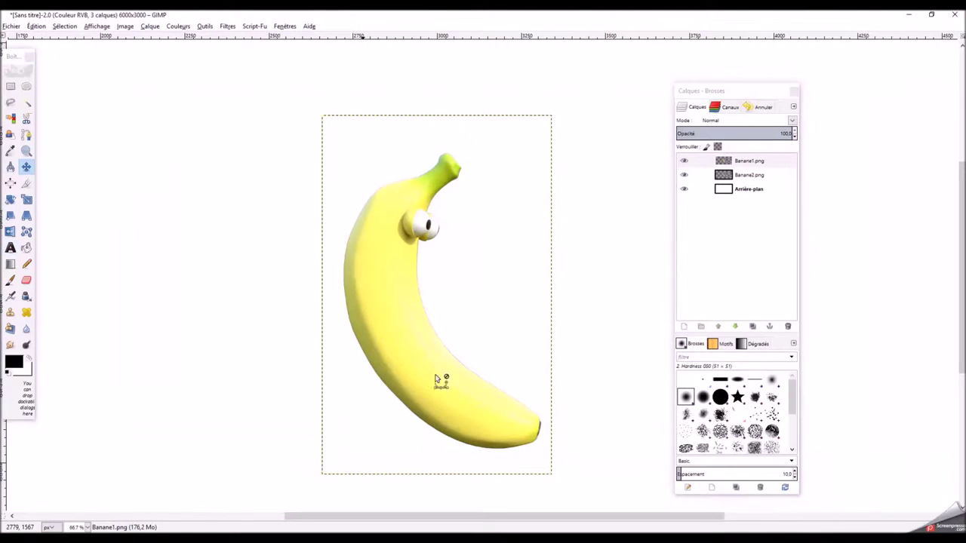
left_click_drag(436, 379, 174, 313)
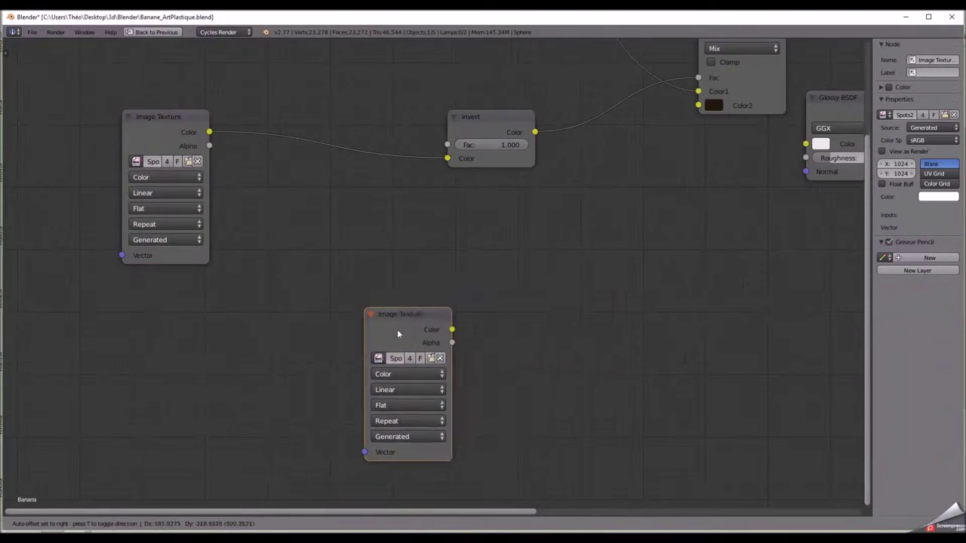
left_click_drag(397, 329, 204, 362)
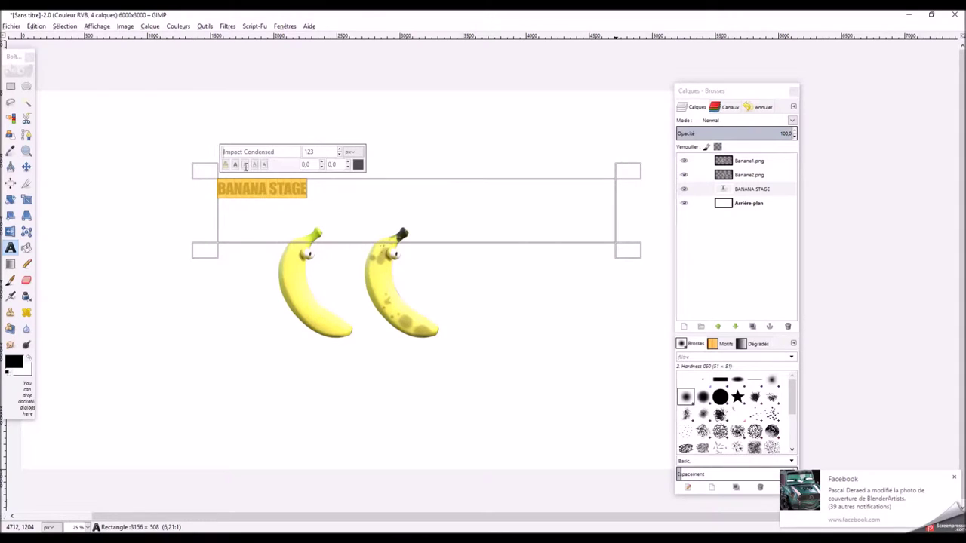
Type the BANANA STAGE title and set its font to Open Sans Bold Italic
scroll(257, 153, "down", 1)
type("ans Bold Italic")
left_click(279, 163)
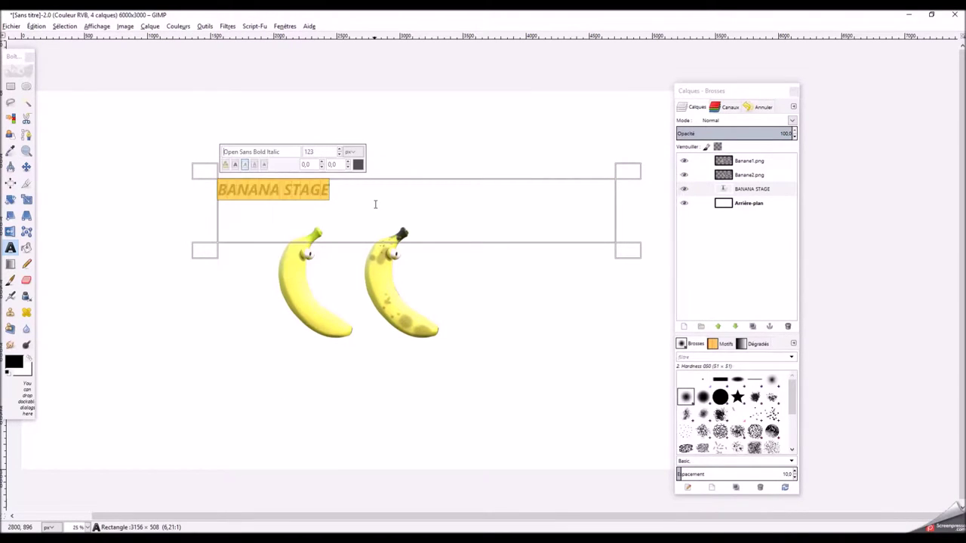
scroll(255, 189, "up", 2, "ctrl")
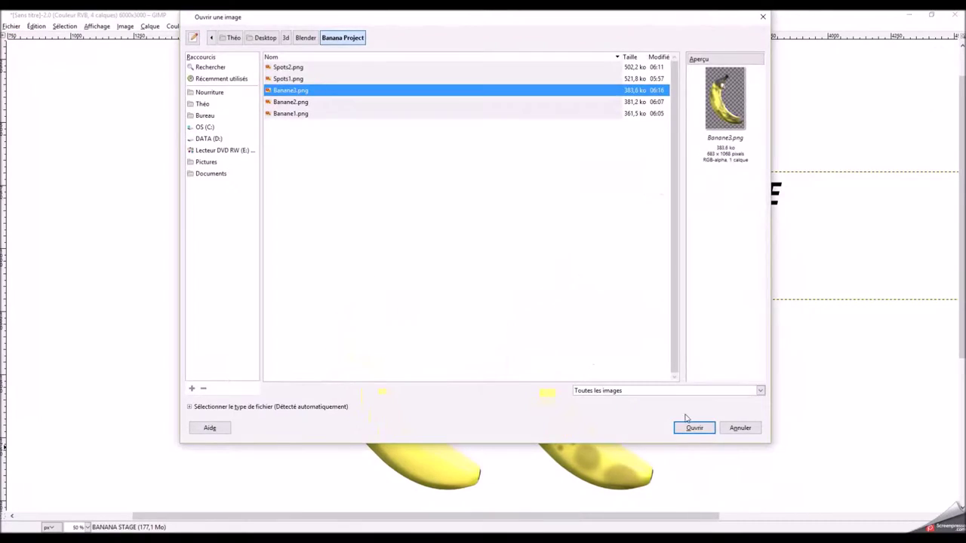
Add Banane3.png to the GIMP banana layout as a new layer
left_click(691, 427)
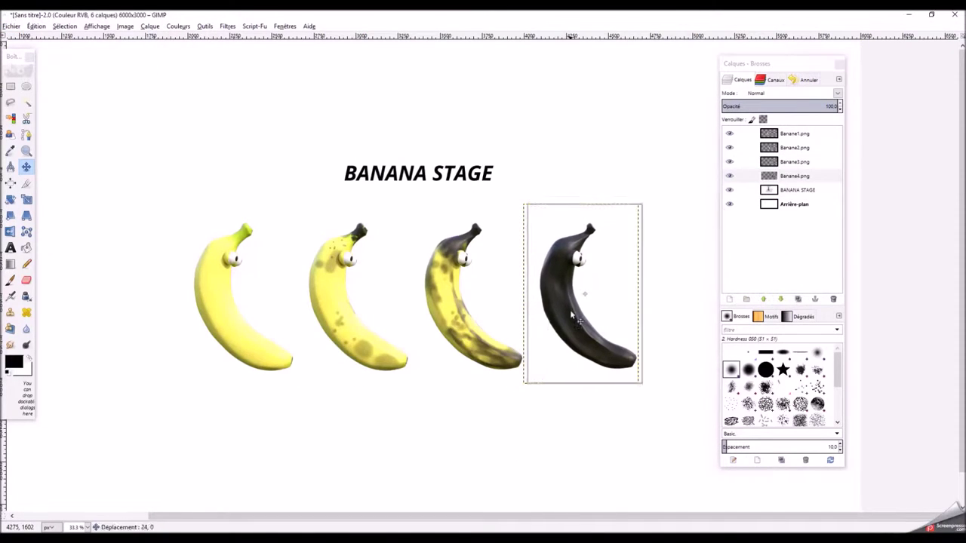
Save the composition as BananaIllustration.xcf
key("ctrl+s")
type("BananaIllustration.xcf")
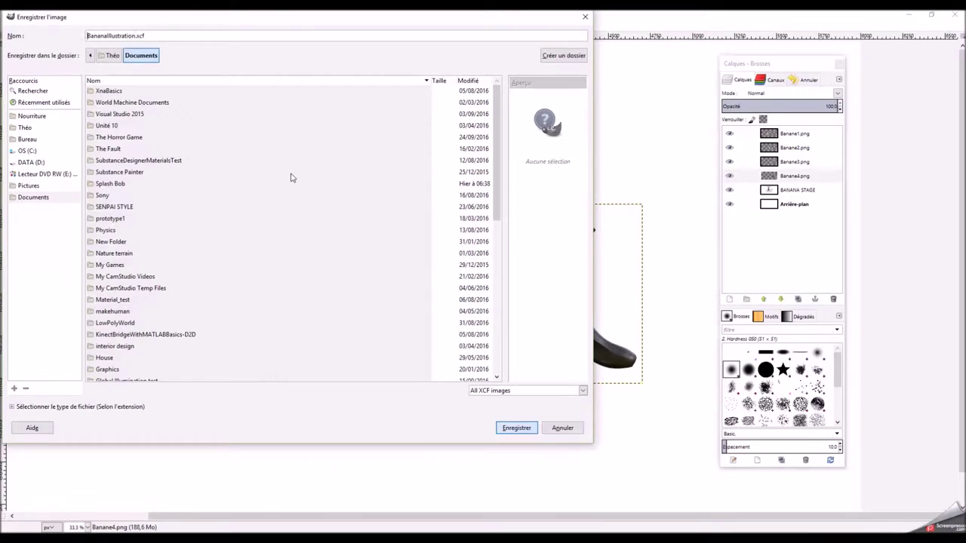
key("Return")
Crop the canvas tightly around the BANANA STAGE title and four bananas
left_click(403, 327)
scroll(499, 296, "up", 2, "ctrl")
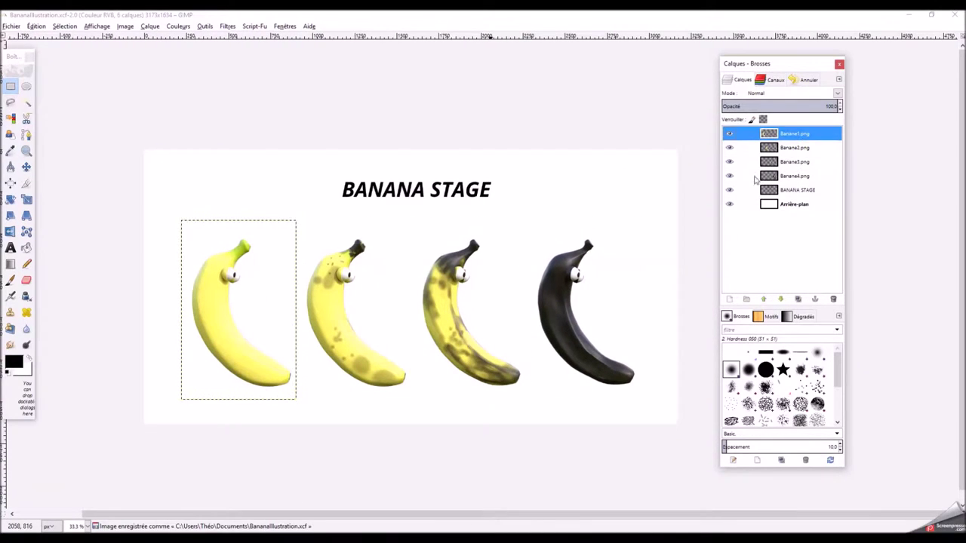
key("ctrl+o")
Open the ConcreteBare texture from Desktop/3d/Textures & Sons as a layer
left_click(227, 116)
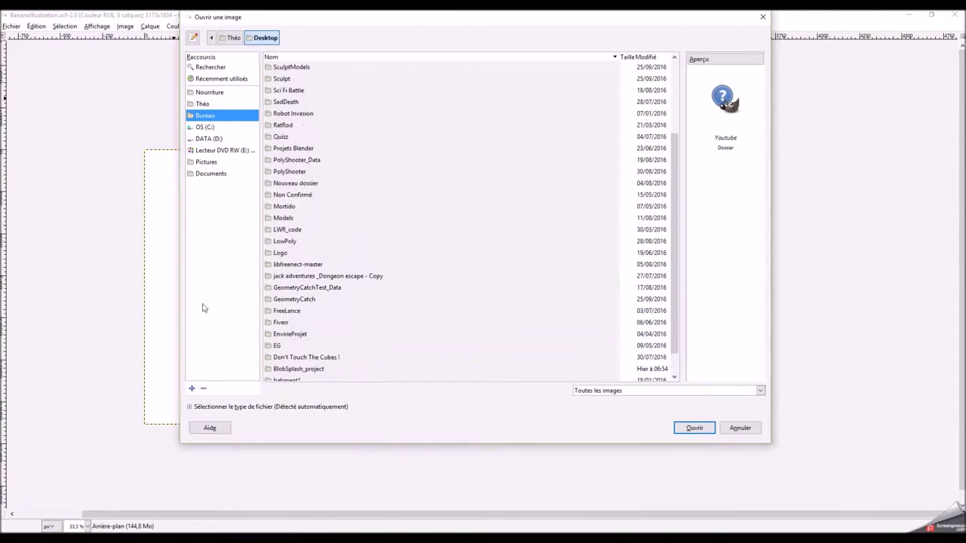
double_click(287, 368)
double_click(302, 68)
left_click(312, 242)
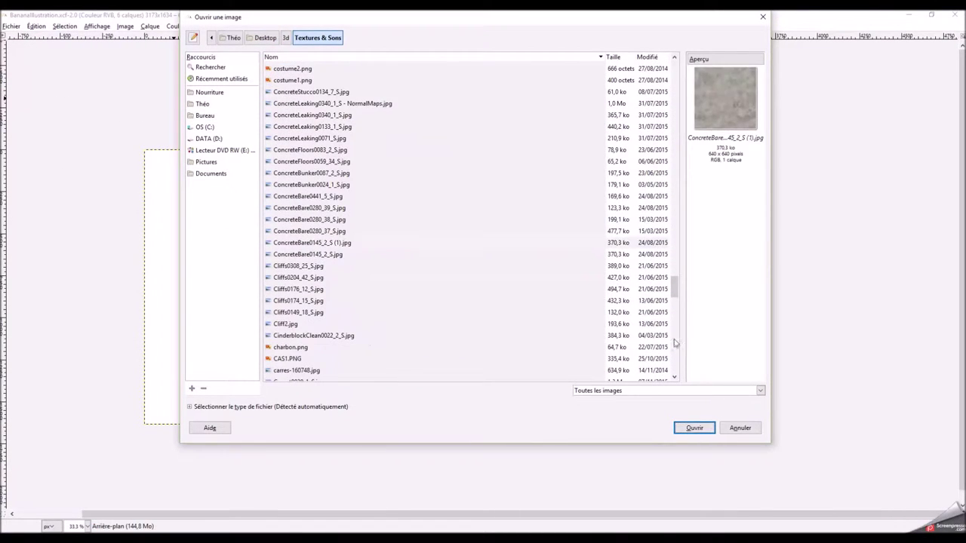
left_click(694, 428)
Scale the concrete texture layer up so it covers the bananas
key("shift+s")
left_click(398, 317)
left_click_drag(499, 380, 716, 431)
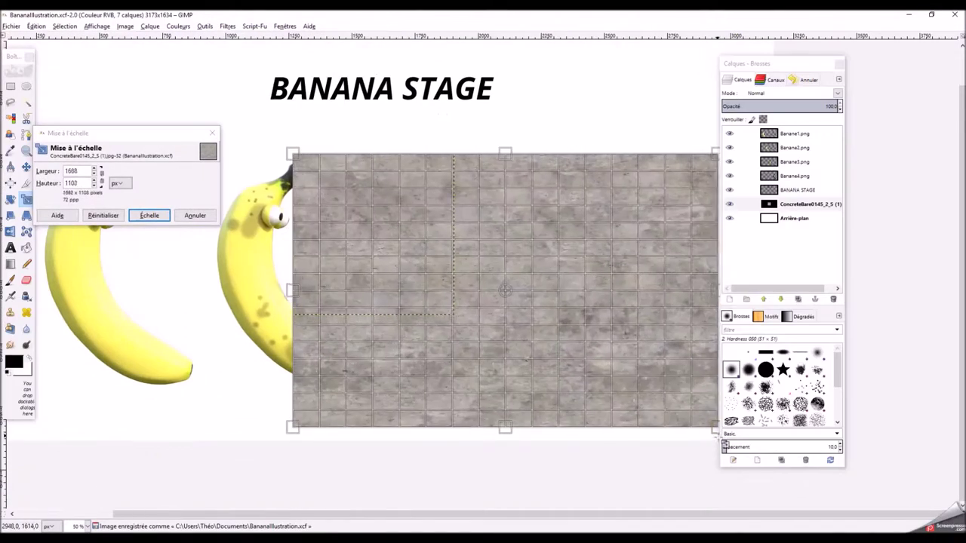
left_click_drag(293, 154, 209, 86)
key("Return")
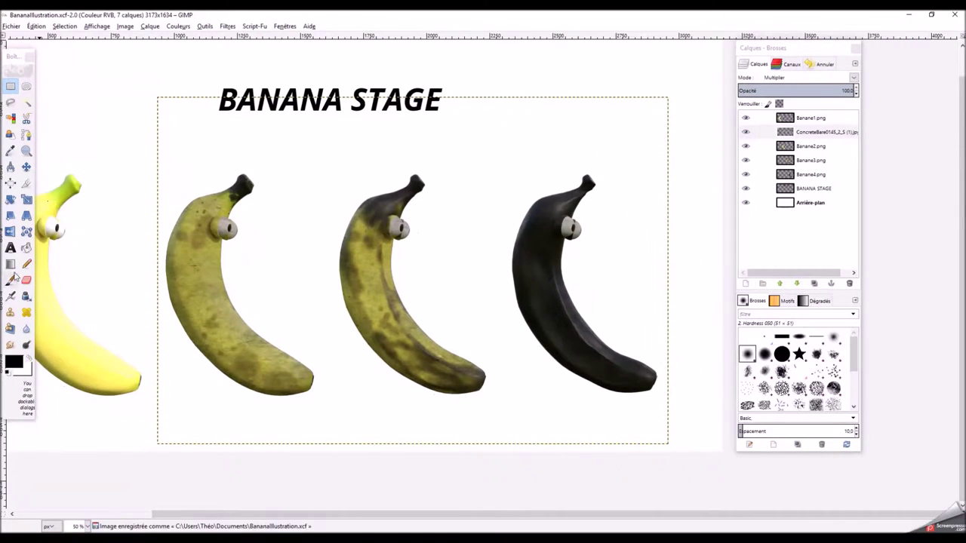
double_click(27, 280)
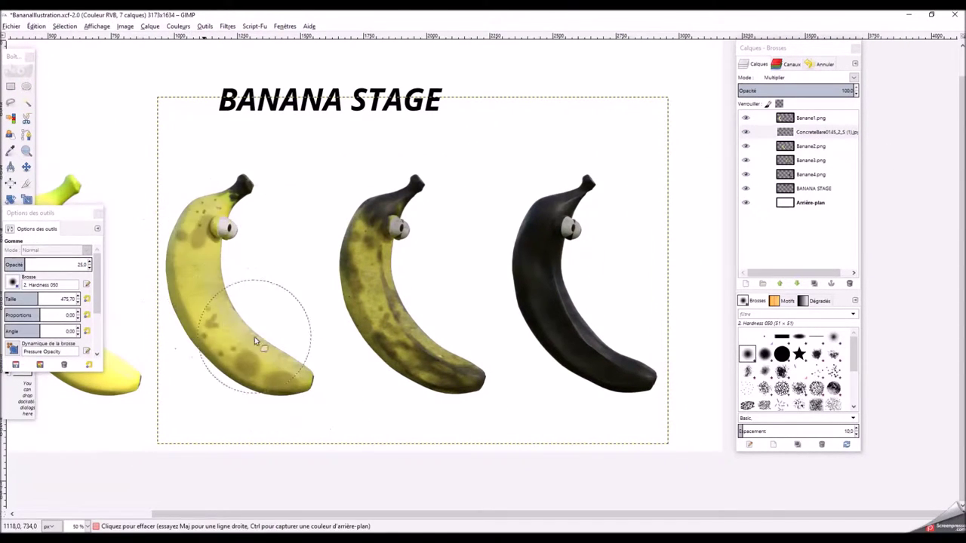
Zoom to 200% on the middle bananas and erase the concrete grime from their eyes
left_click(97, 215)
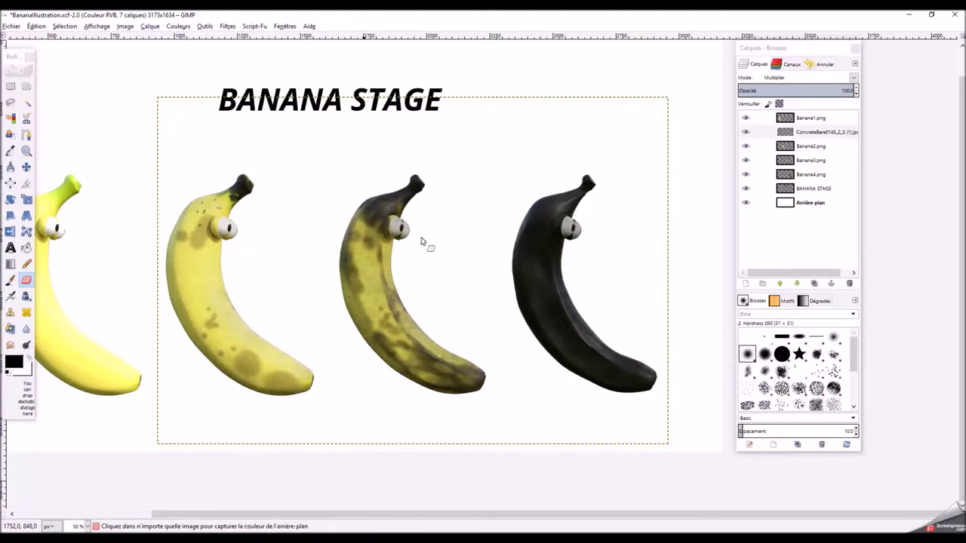
key("1")
left_click(78, 432)
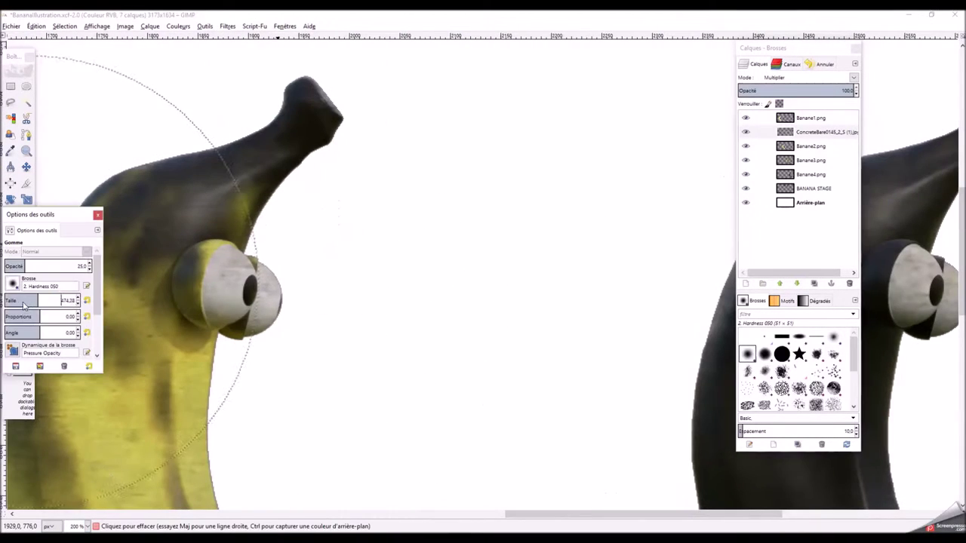
left_click(100, 215)
scroll(330, 305, "right", 10)
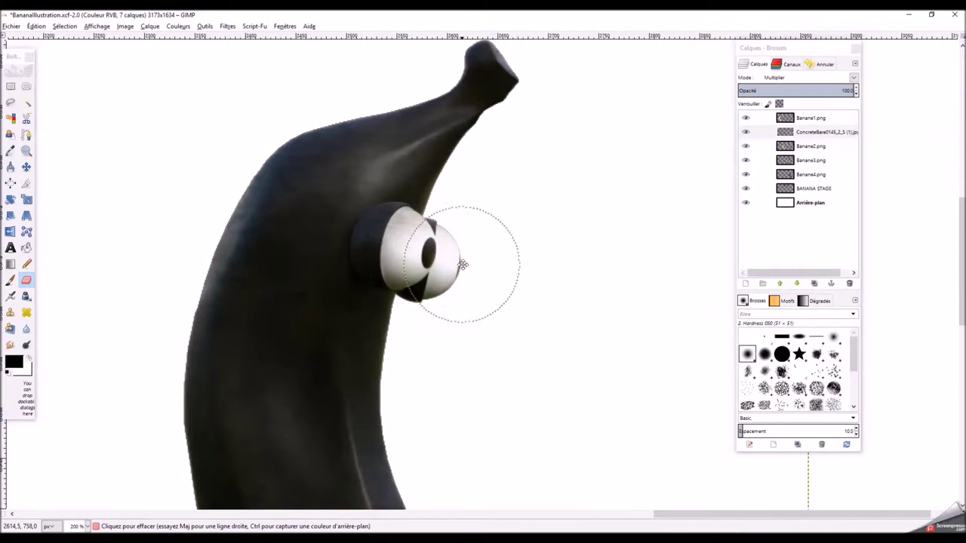
scroll(511, 442, "down", 10)
scroll(324, 470, "down", 5)
scroll(410, 355, "down", 4, "ctrl")
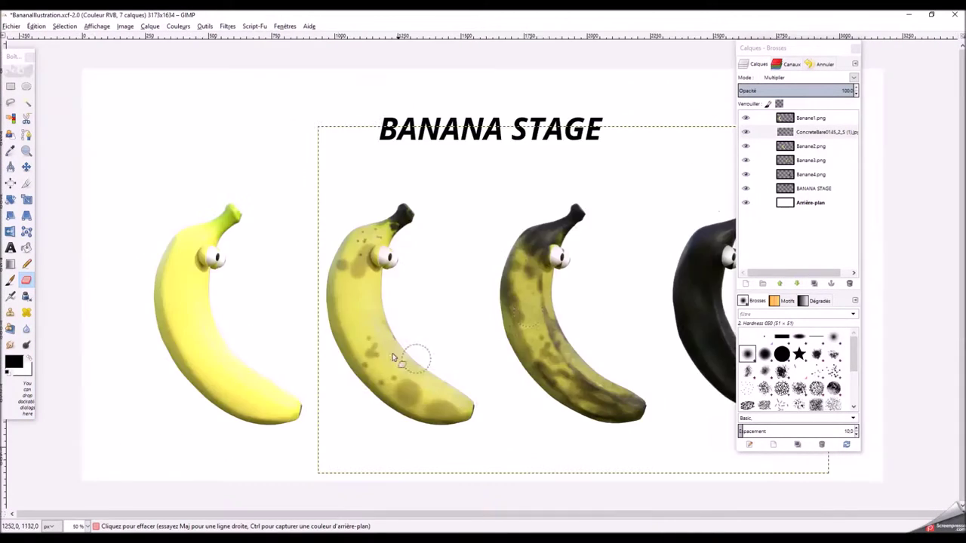
double_click(26, 280)
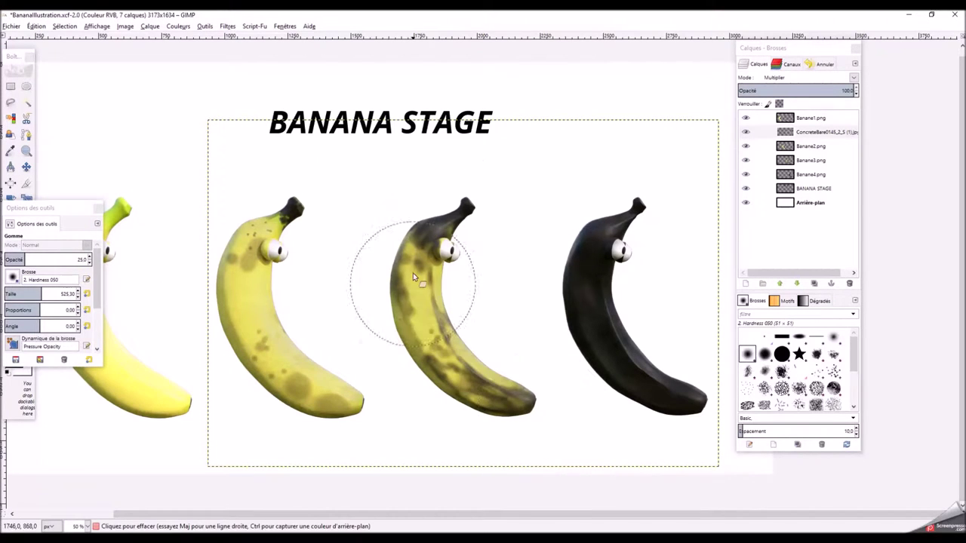
left_click(97, 207)
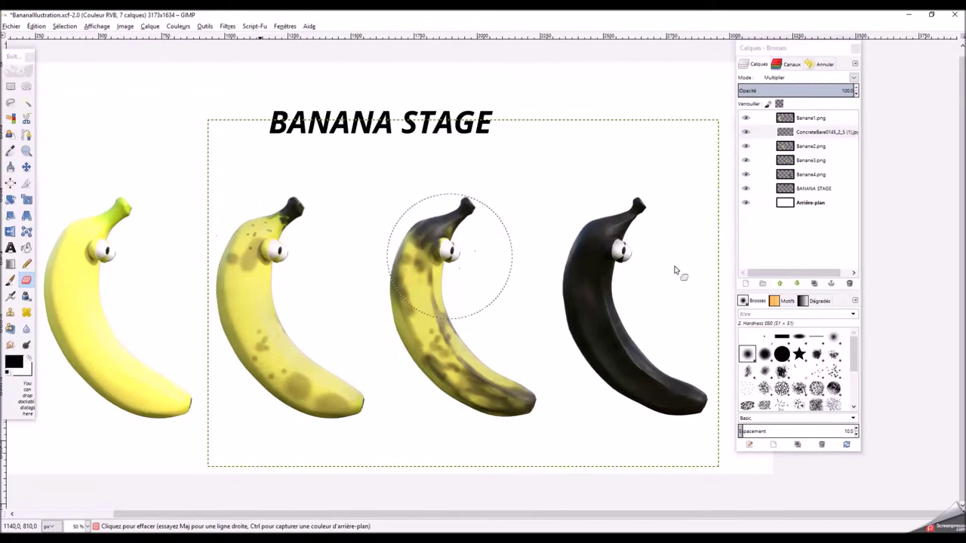
key("ctrl+o")
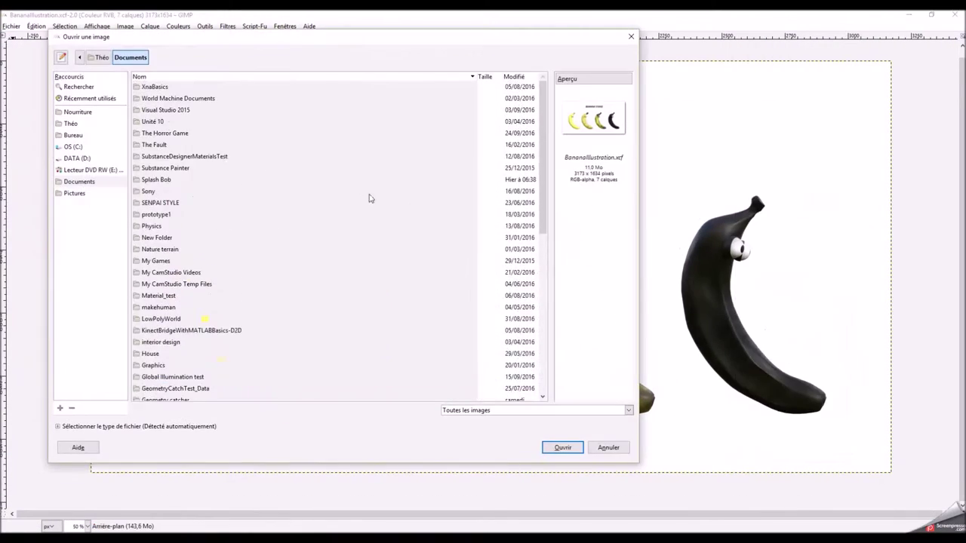
Search for a concrete texture, trying 'dirt' and 'cry', and open it as a layer
key("alt+d")
scroll(317, 339, "down", 3)
type("dirt")
key("BackSpace")
key("BackSpace")
key("BackSpace")
type("cry")
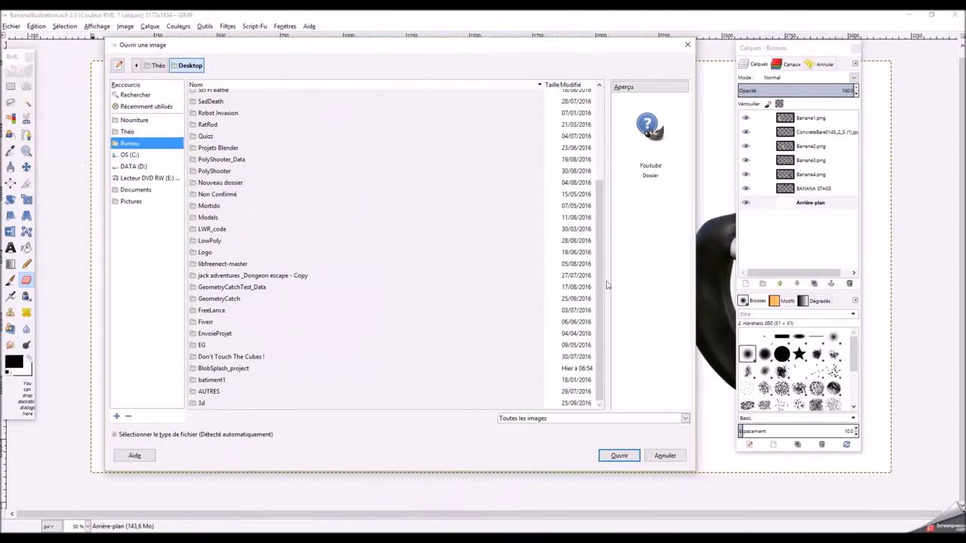
scroll(596, 302, "down", 10)
key("Down")
key("Down")
key("Down")
key("Up")
key("Up")
key("Up")
key("Up")
key("Up")
key("Up")
key("Down")
key("Down")
key("Down")
key("Up")
key("Up")
key("Up")
key("Down")
key("Down")
key("Down")
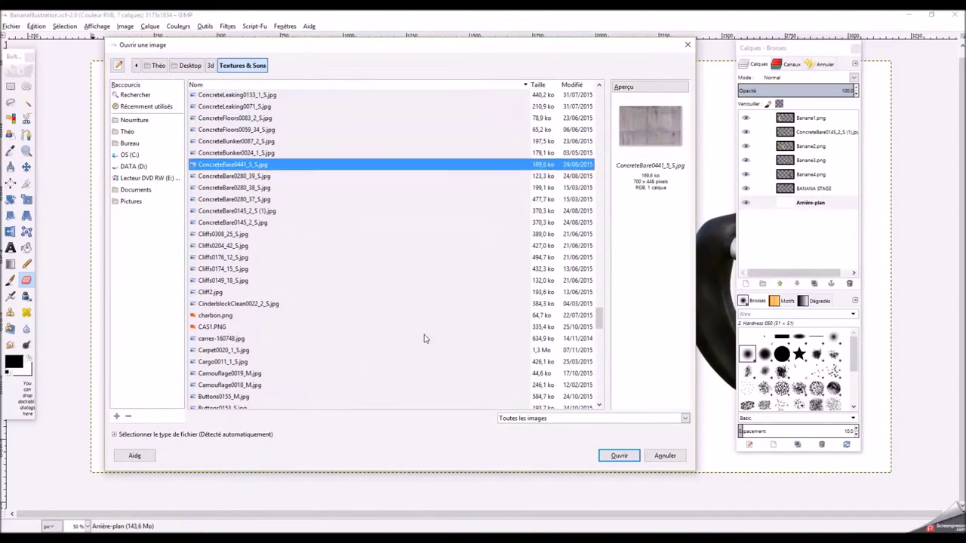
key("Down")
key("Down")
key("Down")
key("shift+s")
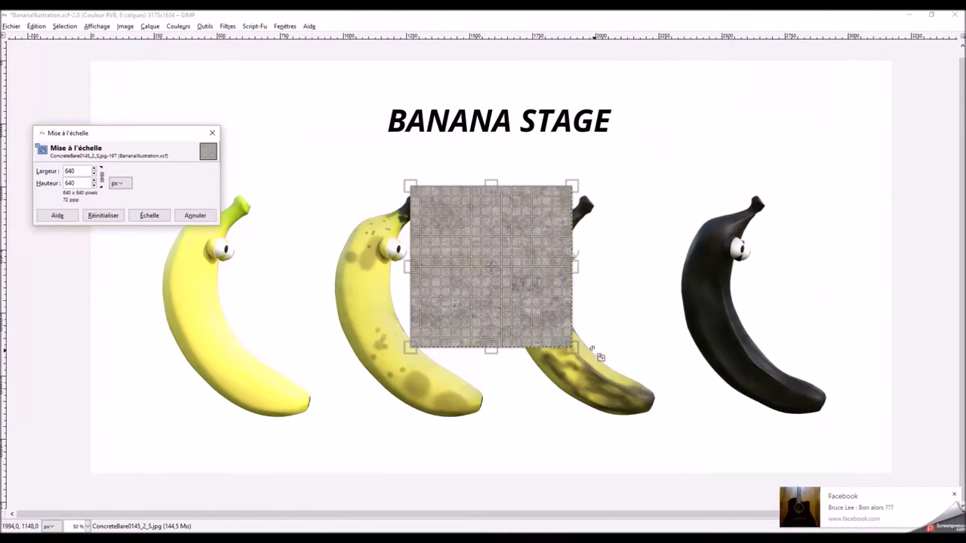
Tile the concrete: place it top-left, duplicate it, and shift copies right and down
key("m")
left_click_drag(277, 254, 64, 153)
key("ctrl+shift+d")
left_click_drag(306, 220, 475, 221)
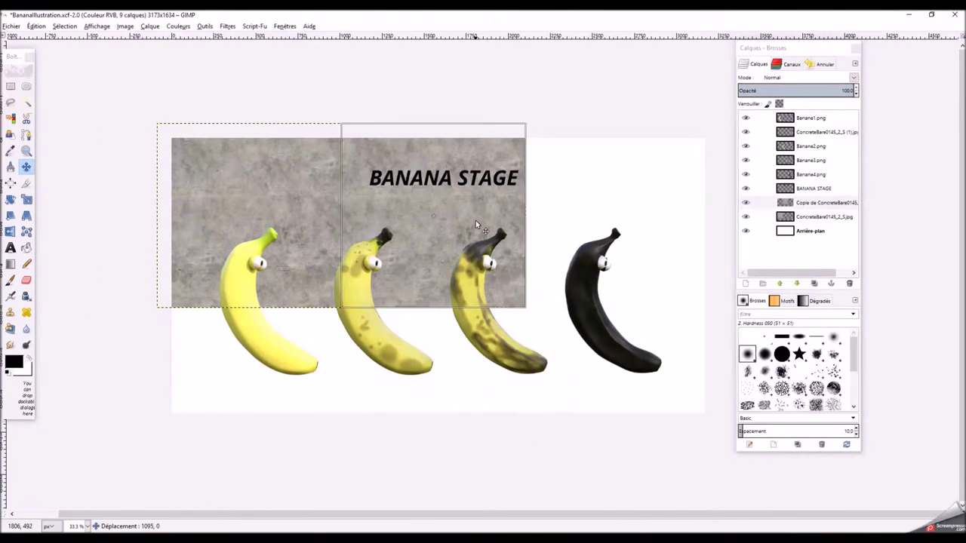
left_click(816, 209)
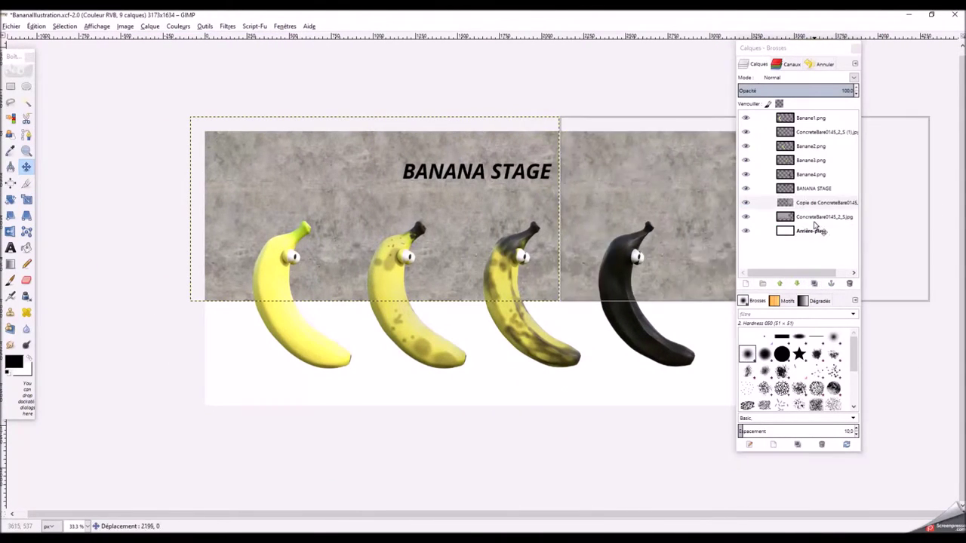
left_click_drag(592, 240, 591, 412)
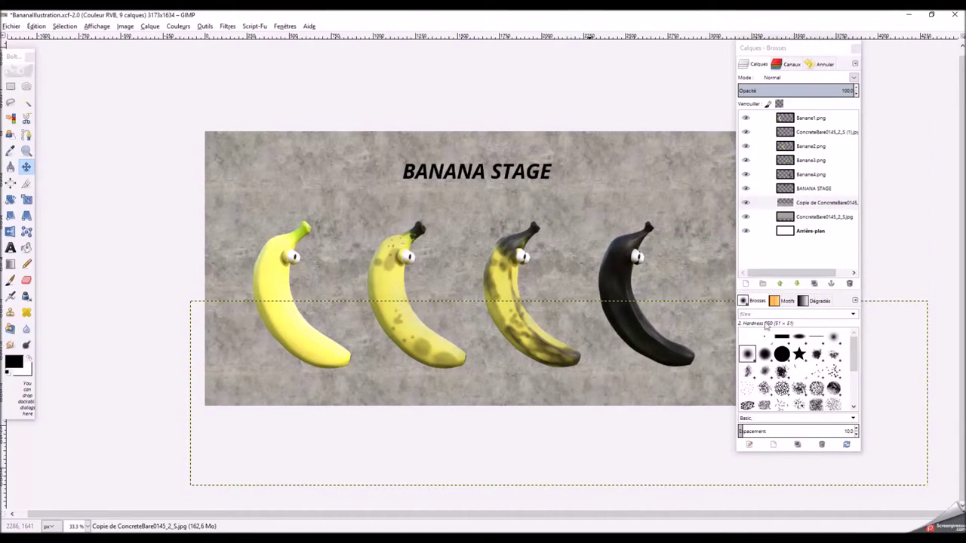
Rename the merged concrete layer to Background and save BananaIllustration.xcf
double_click(826, 209)
type("d")
key("Return")
key("ctrl+s")
left_click(13, 362)
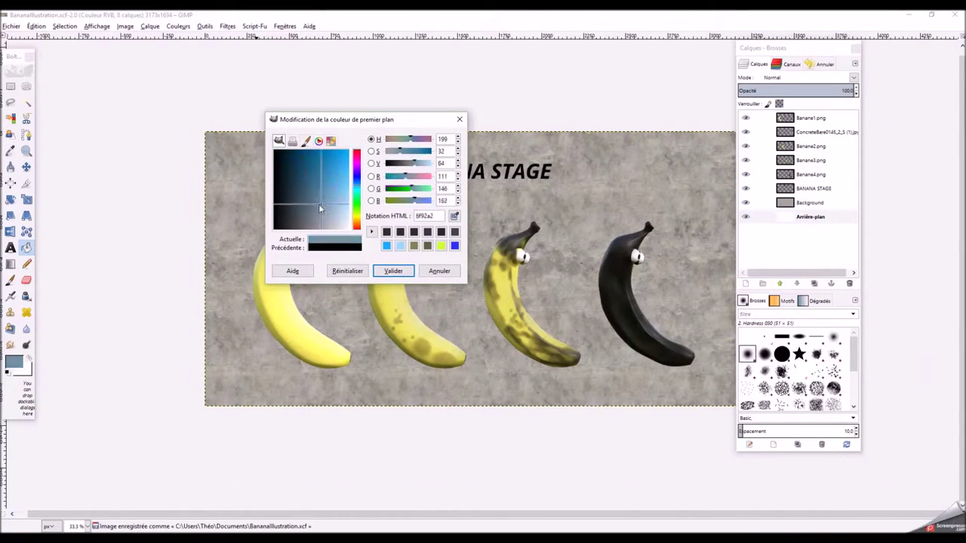
Fill the bottom layer orange-brown and set the concrete Background layer to Overlay
left_click(393, 270)
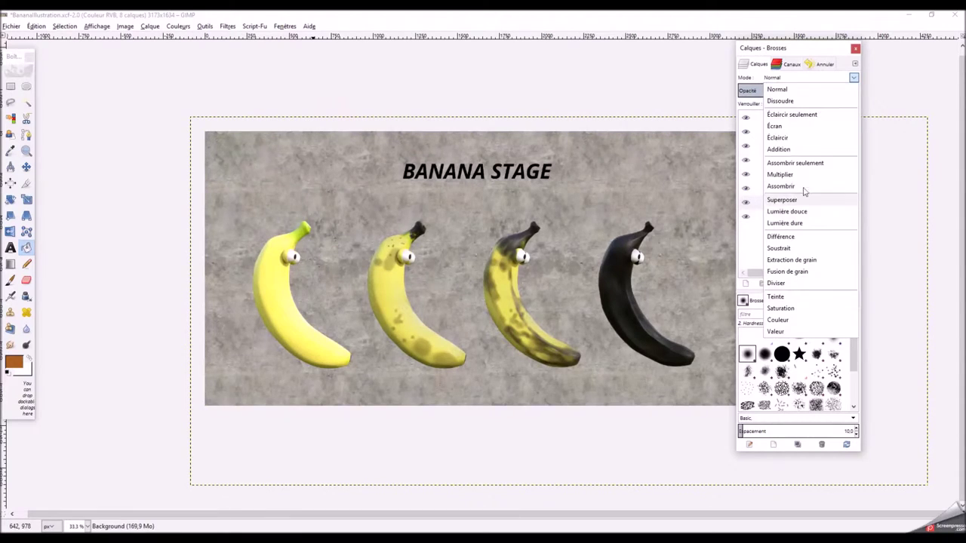
left_click(805, 198)
key("ctrl+s")
Move the BANANA STAGE title text layer up and to the left
left_click(496, 191)
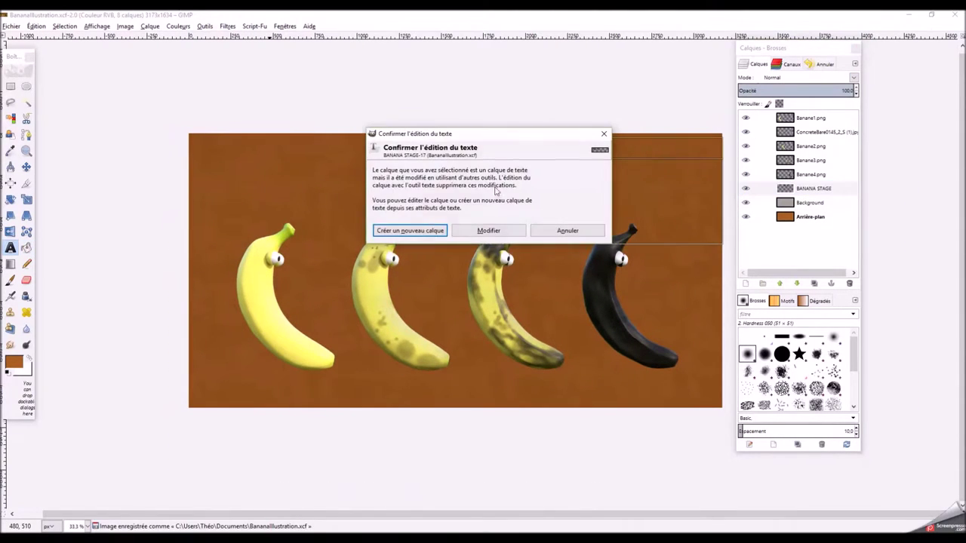
left_click_drag(497, 139, 490, 121)
left_click(479, 216)
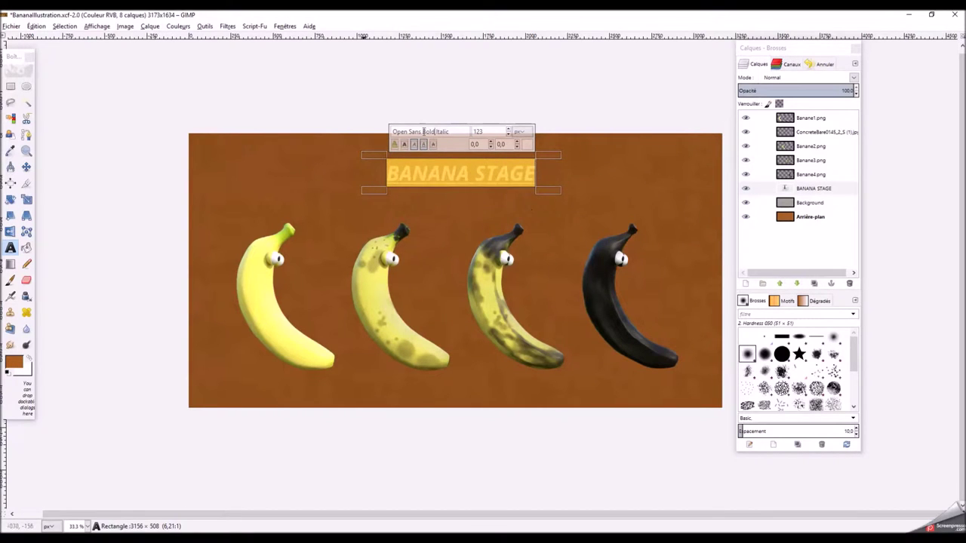
left_click(26, 166)
left_click_drag(432, 195, 408, 189)
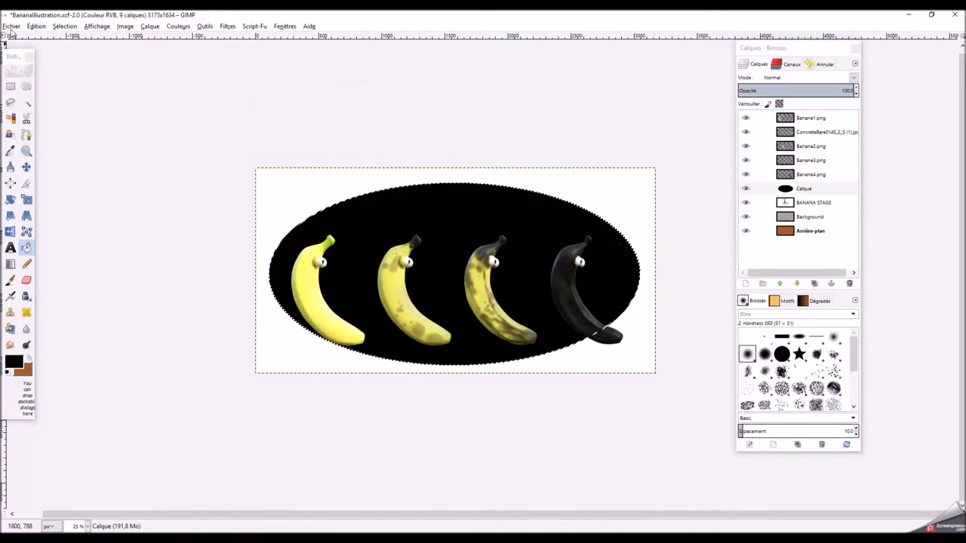
Enlarge the black ellipse layer past the canvas and soften it with Gaussian Blur
left_click(611, 286)
left_click_drag(669, 272, 675, 272)
key("Return")
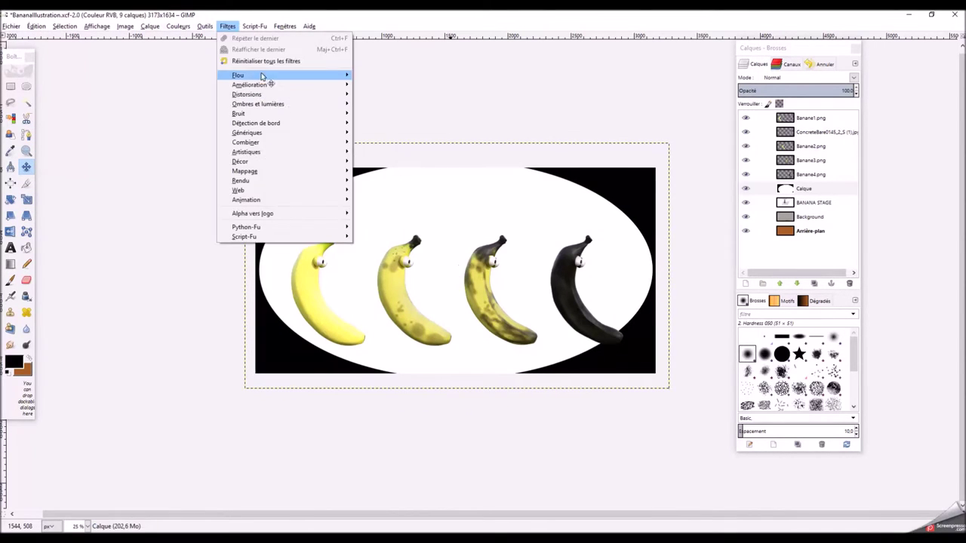
left_click(381, 95)
left_click(510, 388)
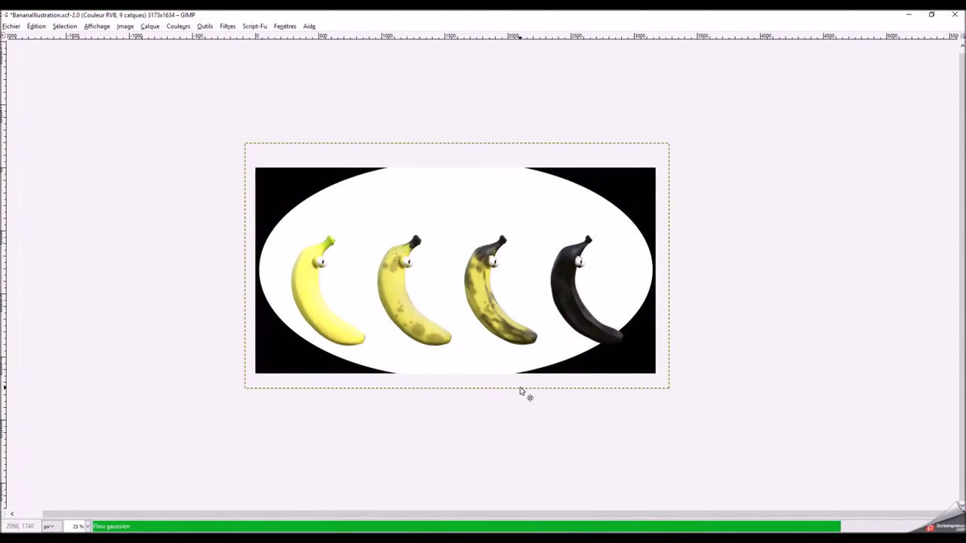
Set the ellipse layer to Multiply at 43.5 opacity and apply a second Gaussian Blur
left_click(785, 174)
left_click(227, 26)
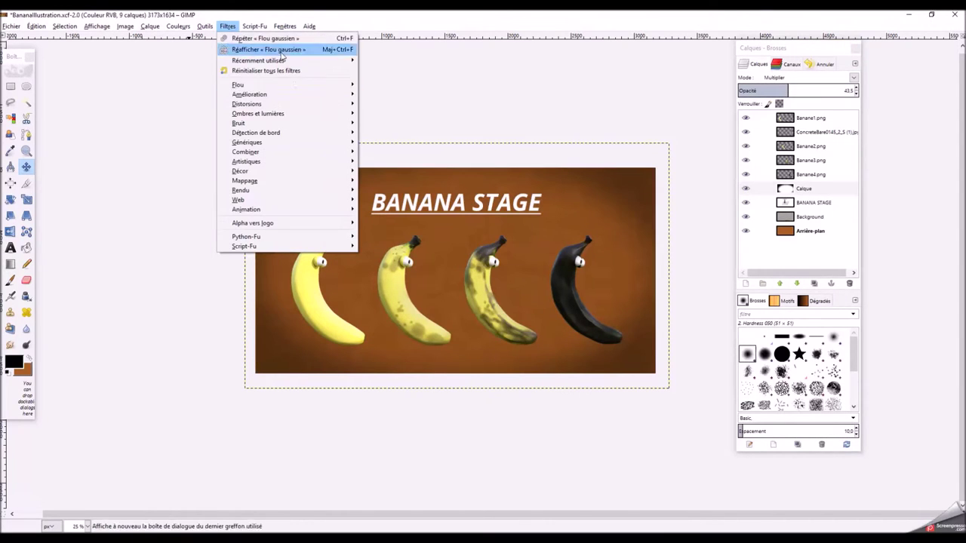
left_click(249, 43)
key("Return")
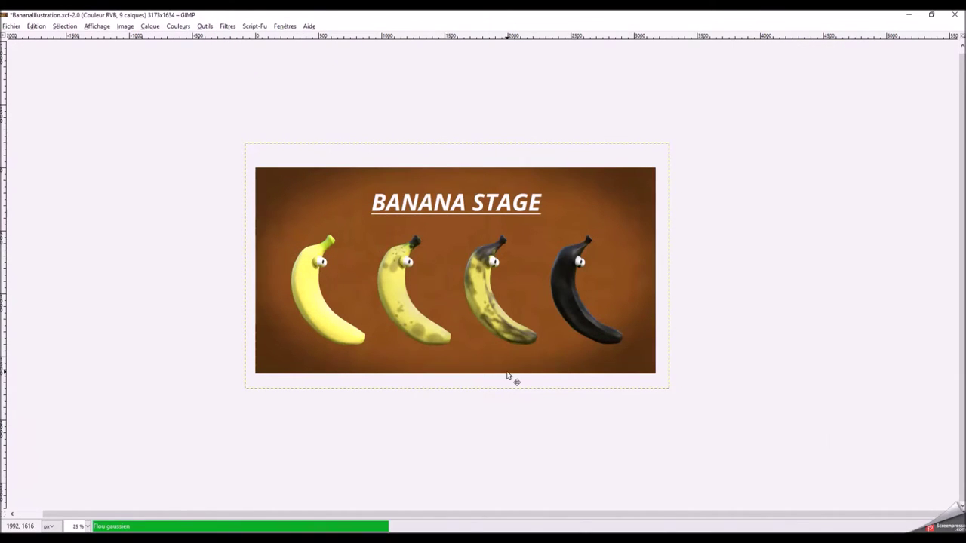
key("Tab")
On a new 'light' layer, paint a huge soft white brush glow in the canvas centre
left_click(780, 288)
left_click(790, 369)
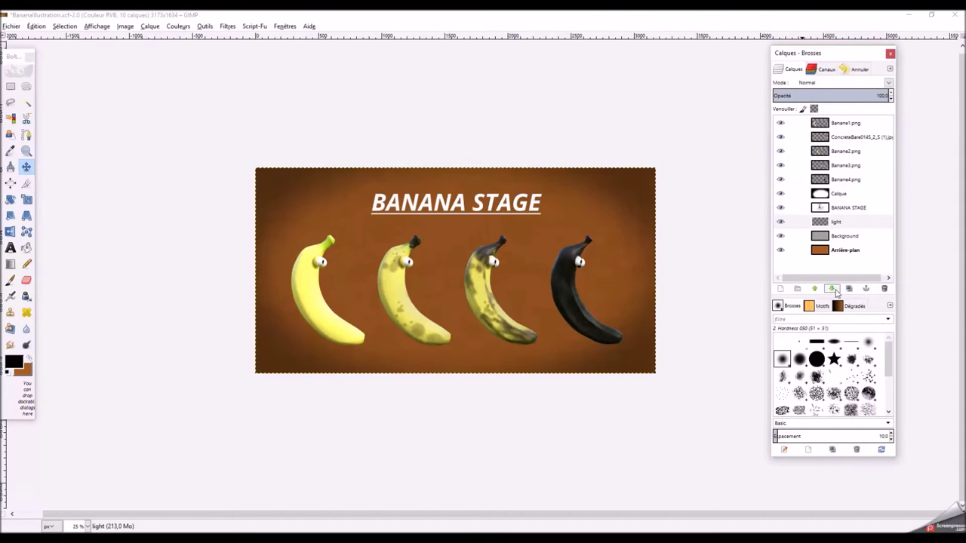
left_click(14, 362)
left_click(256, 98)
left_click(377, 242)
left_click(11, 280)
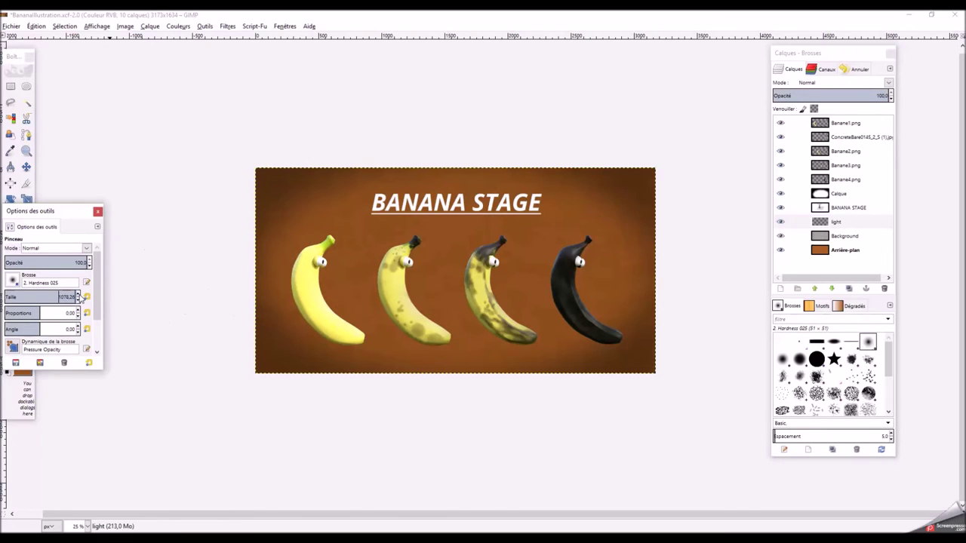
left_click_drag(448, 274, 457, 274)
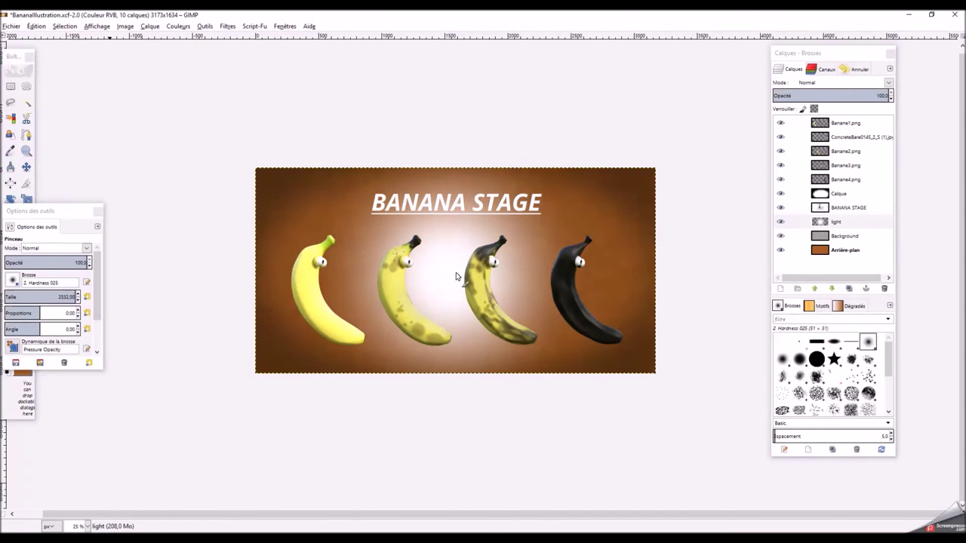